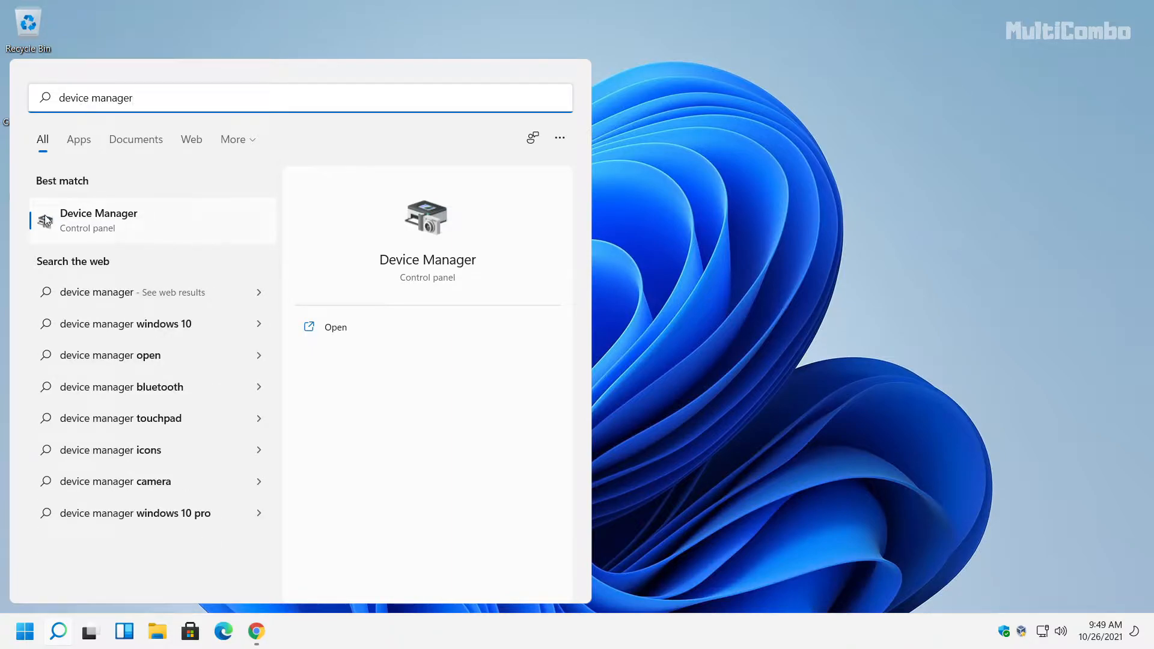
# Open Device Manager and expand the Display adapters category.
pyautogui.click(91, 222)
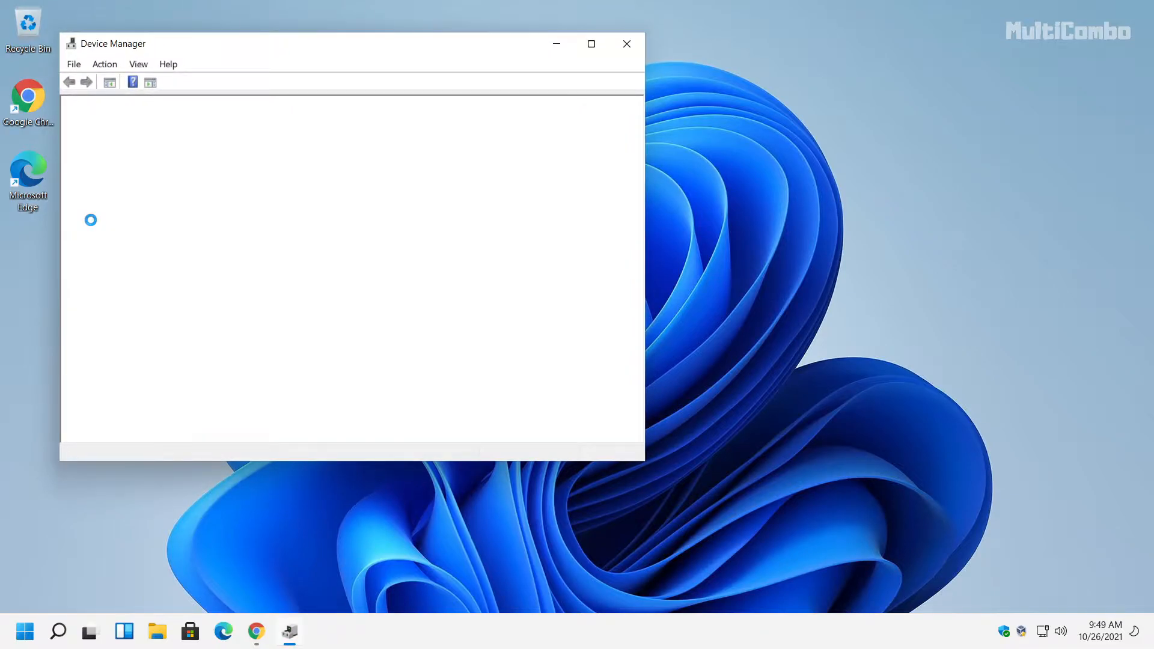
pyautogui.moveTo(201, 52); pyautogui.dragTo(429, 138)
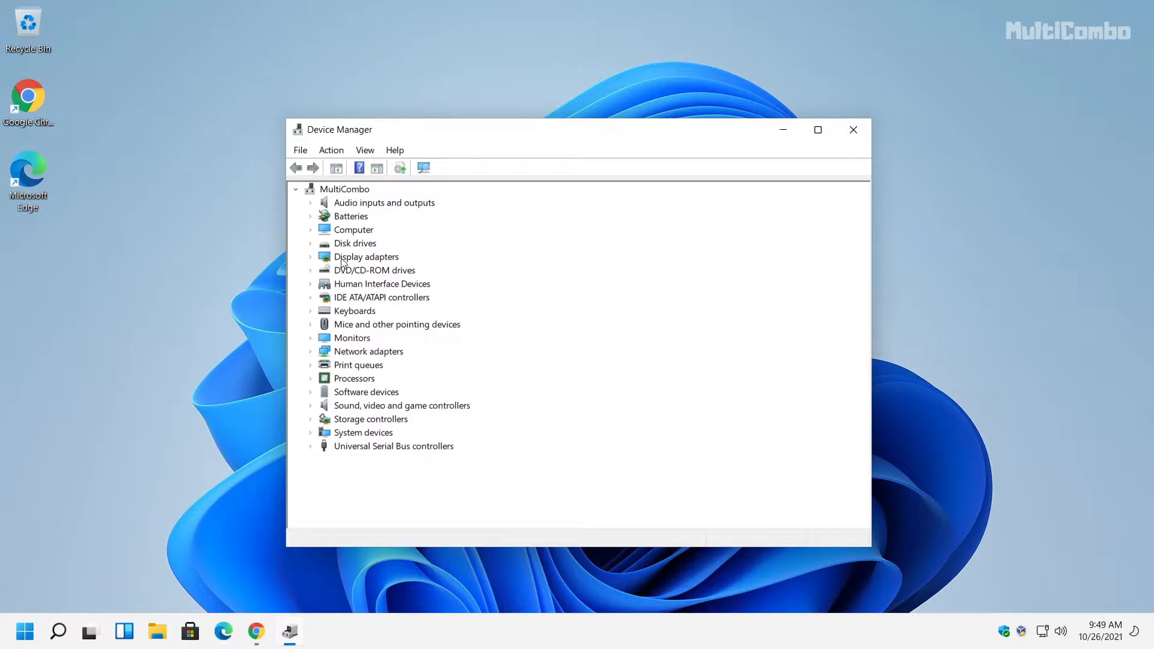
pyautogui.click(383, 258)
pyautogui.click(311, 258)
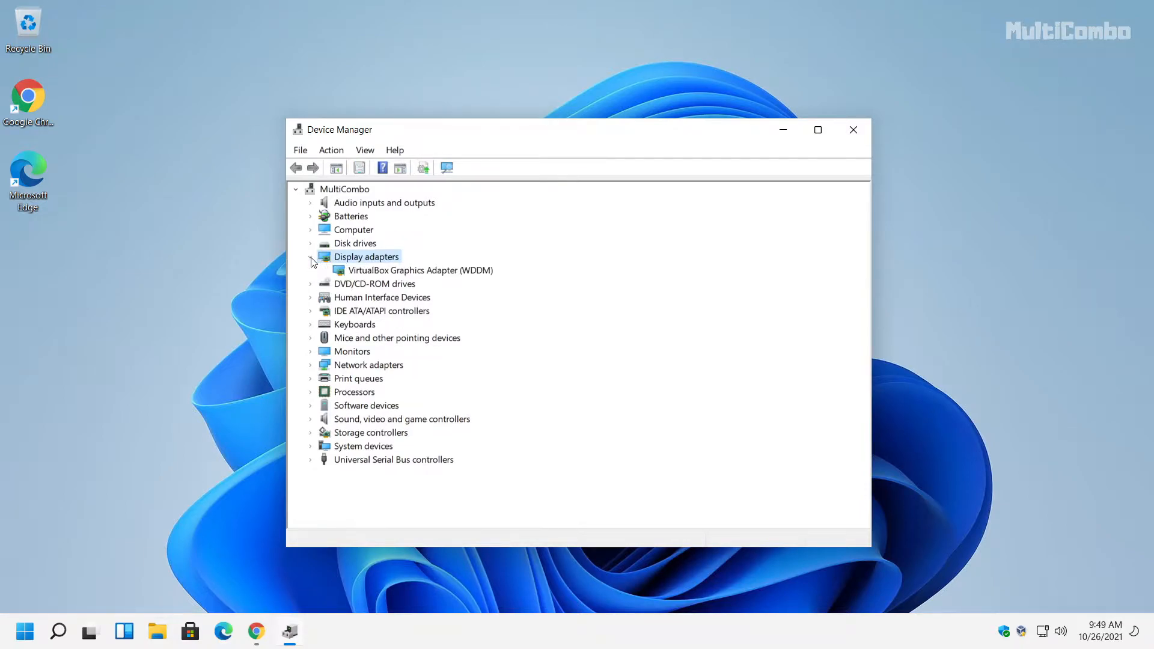
# Run an automatic driver update search for the VirtualBox Graphics Adapter (WDDM), and close Device Manager when it finishes.
pyautogui.click(431, 275)
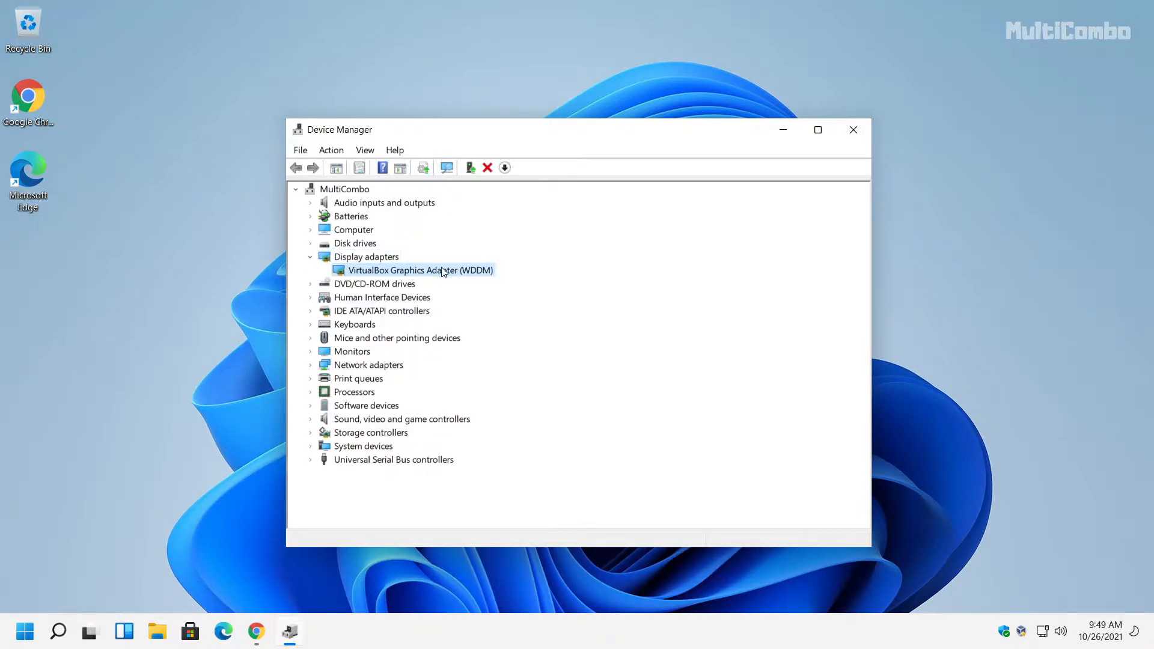
pyautogui.rightClick(391, 271)
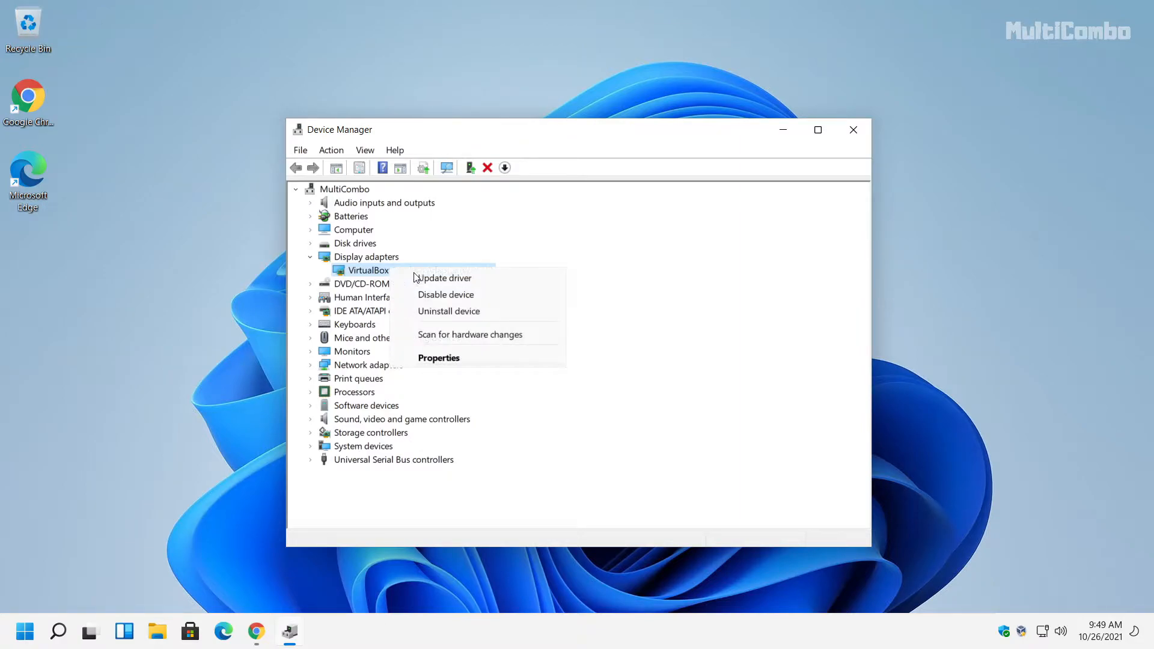
pyautogui.click(442, 278)
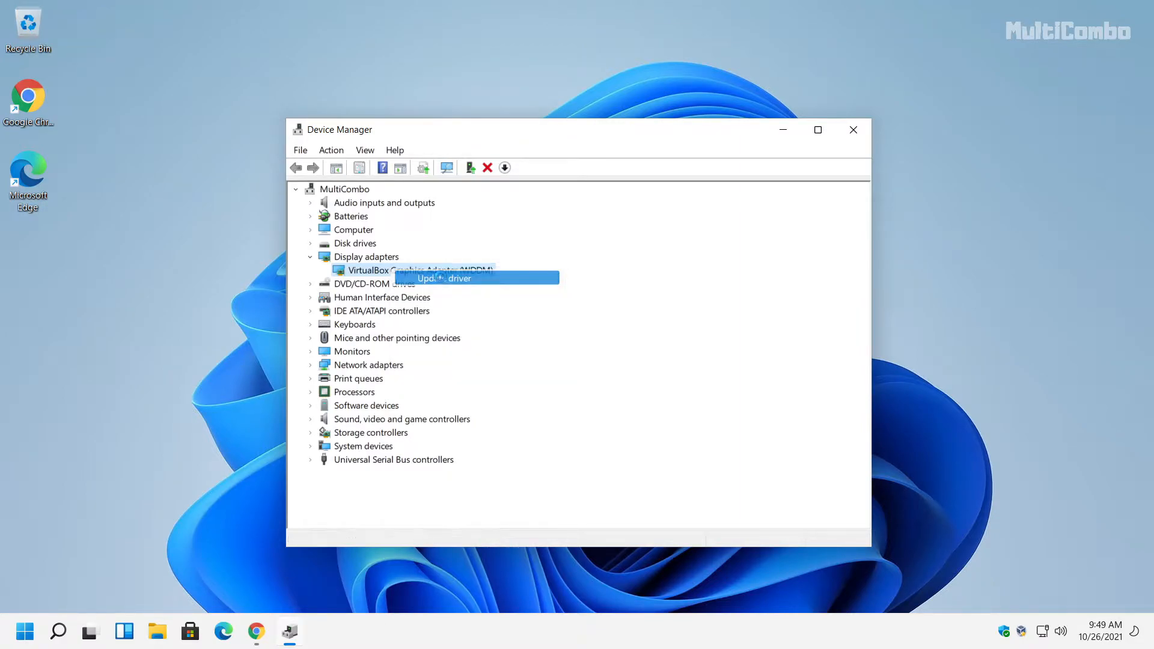
pyautogui.moveTo(504, 188); pyautogui.dragTo(499, 165)
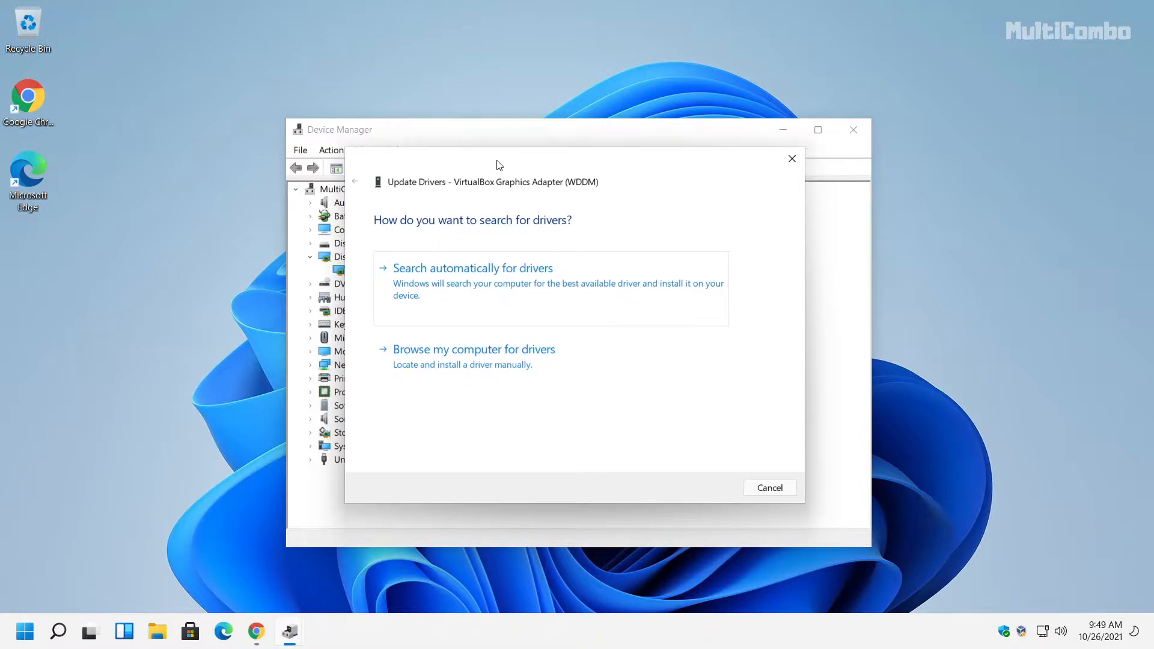
pyautogui.click(498, 283)
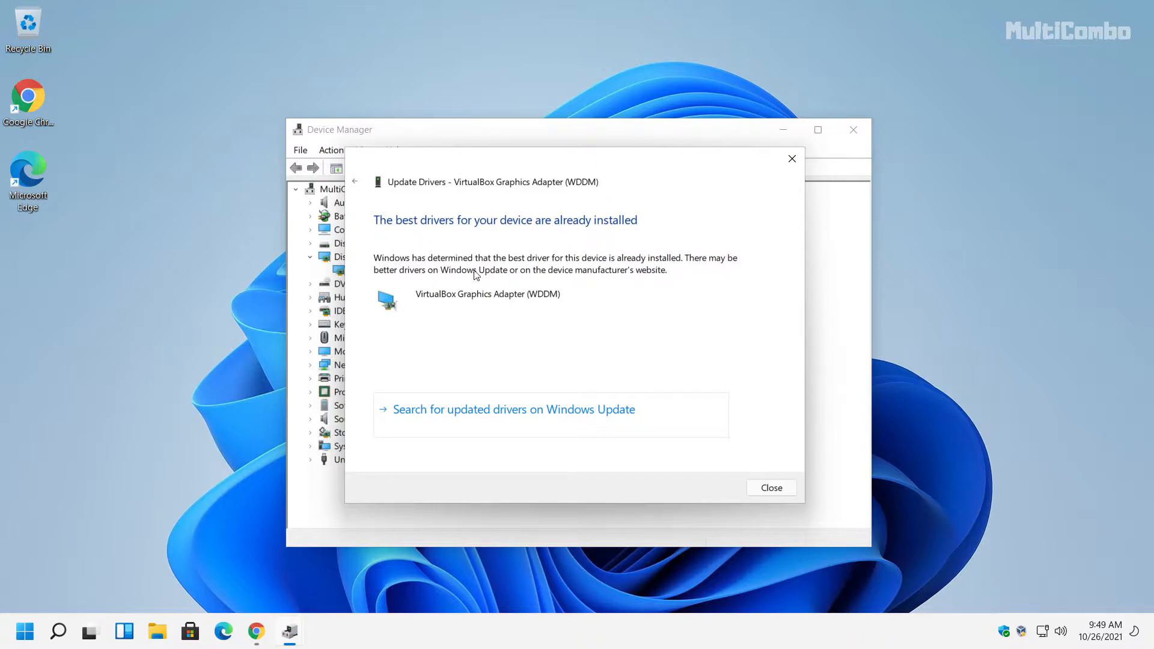
pyautogui.click(771, 489)
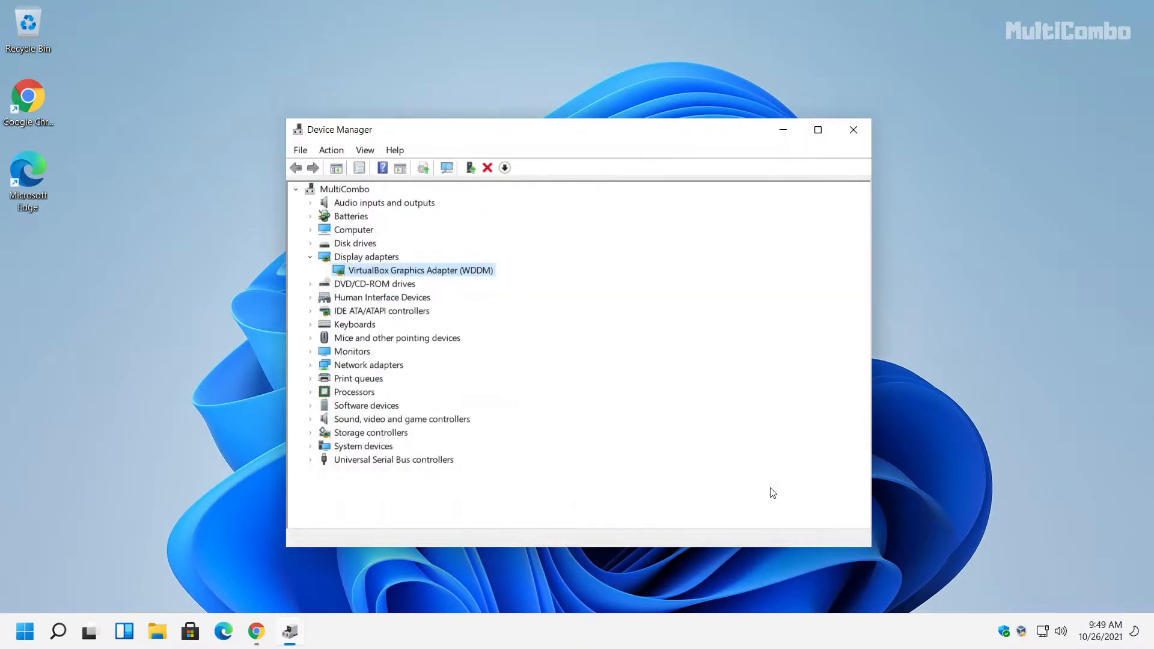
pyautogui.click(854, 130)
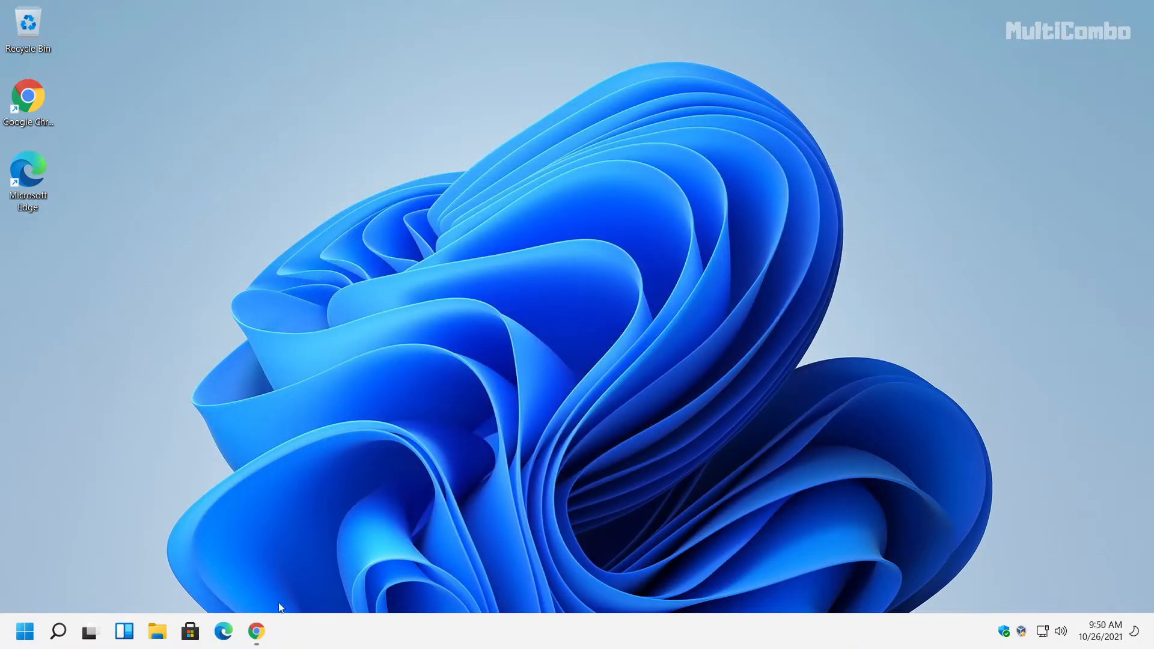
# Switch to Google Chrome and download the DriverIdentifier installer from driveridentifier.com.
pyautogui.click(256, 636)
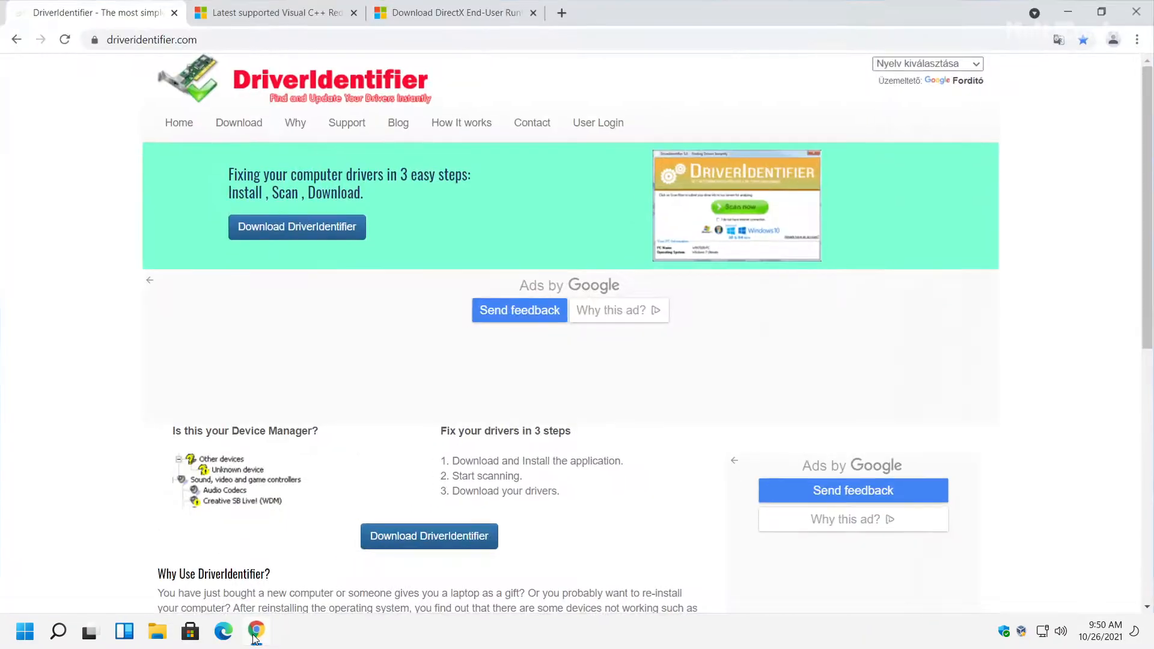
pyautogui.moveTo(228, 43); pyautogui.dragTo(267, 39)
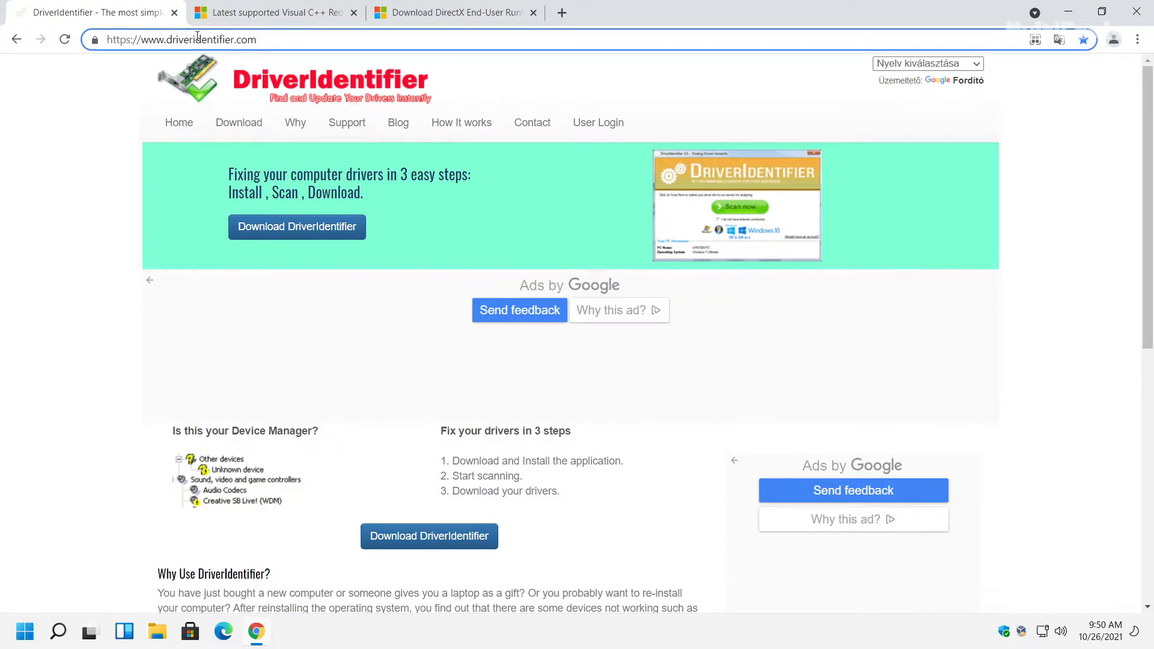
pyautogui.click(143, 397)
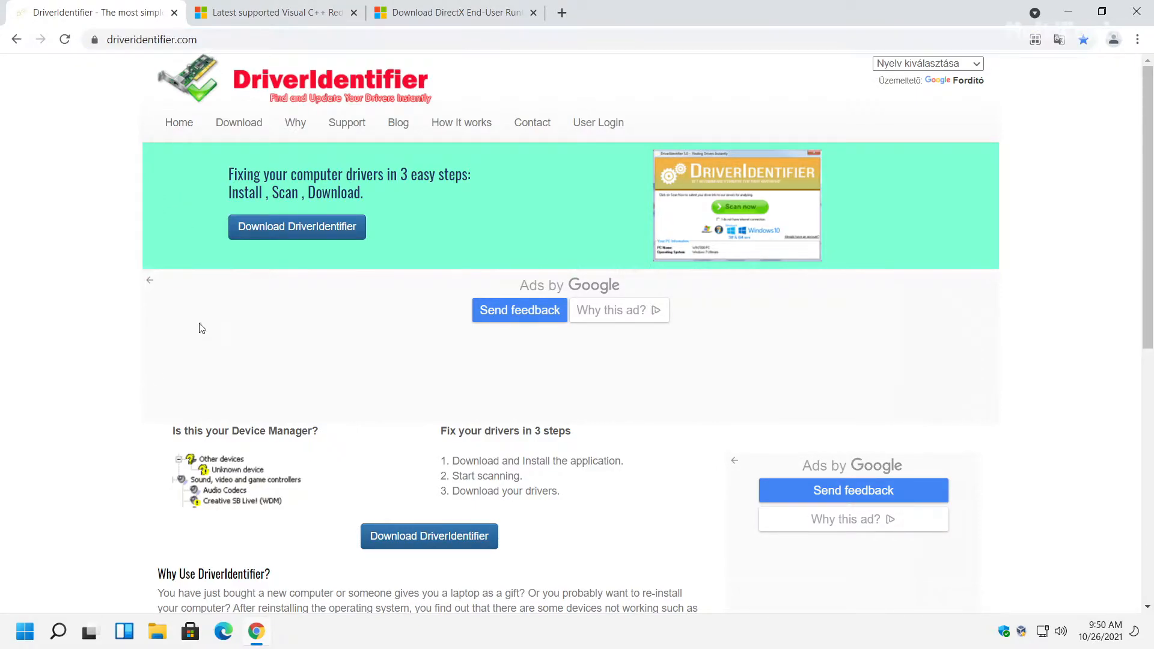
pyautogui.click(281, 233)
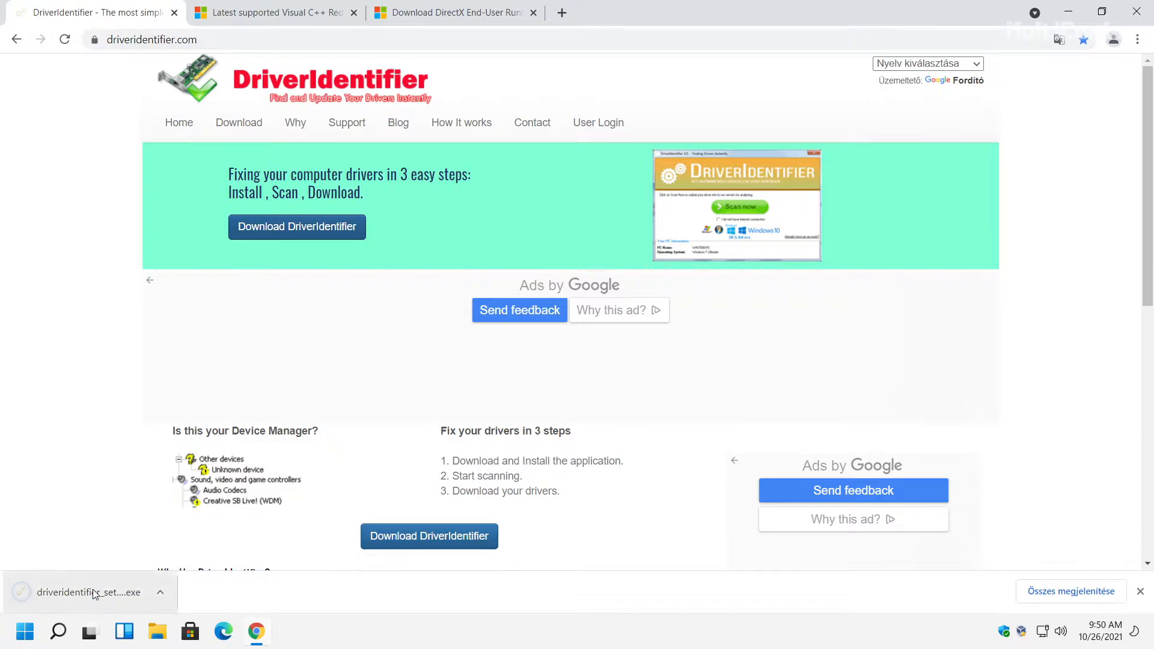
# Install DriverIdentifier from the downloaded setup file, allowing it to make changes and accepting the license agreement.
pyautogui.click(67, 587)
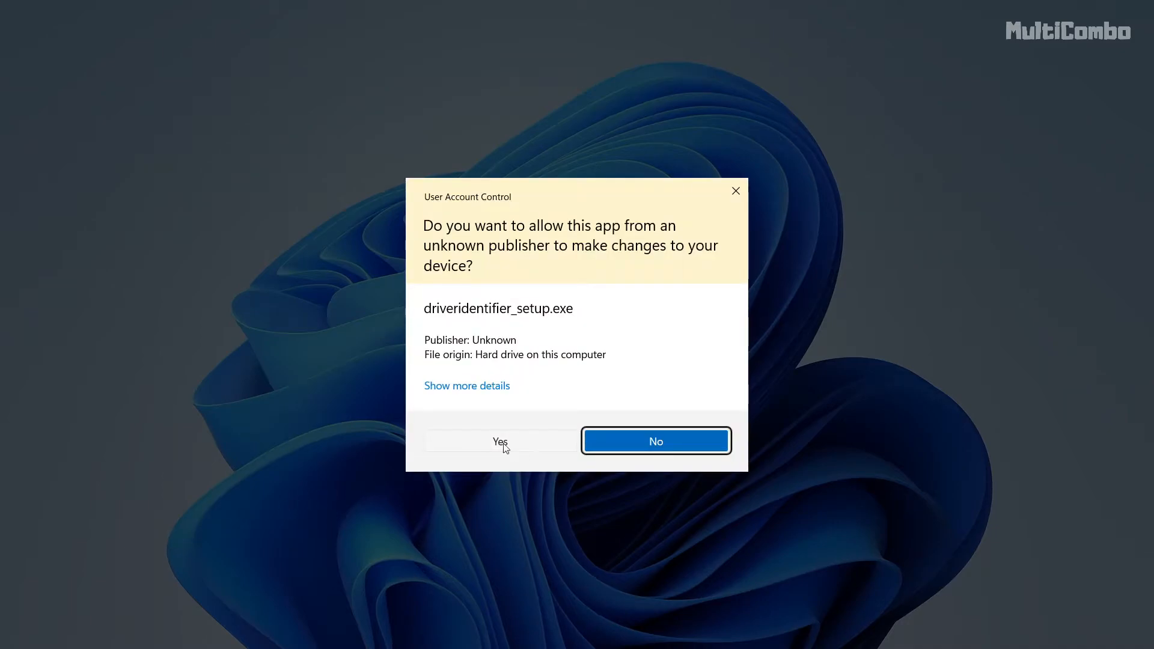
pyautogui.click(504, 446)
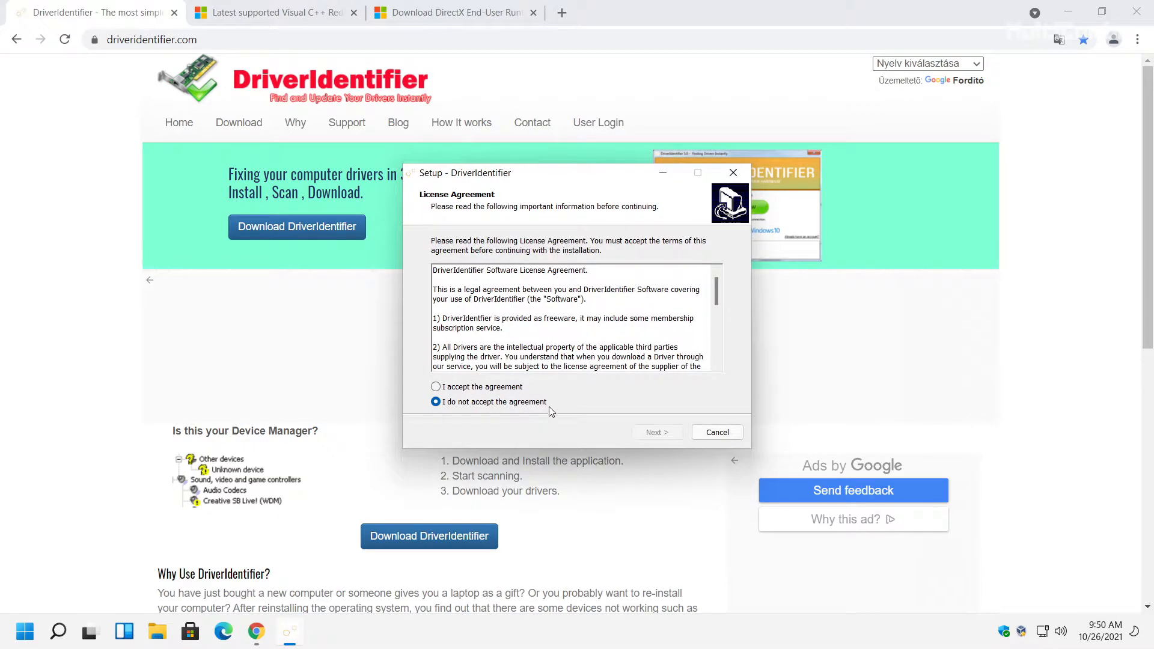
pyautogui.click(1068, 12)
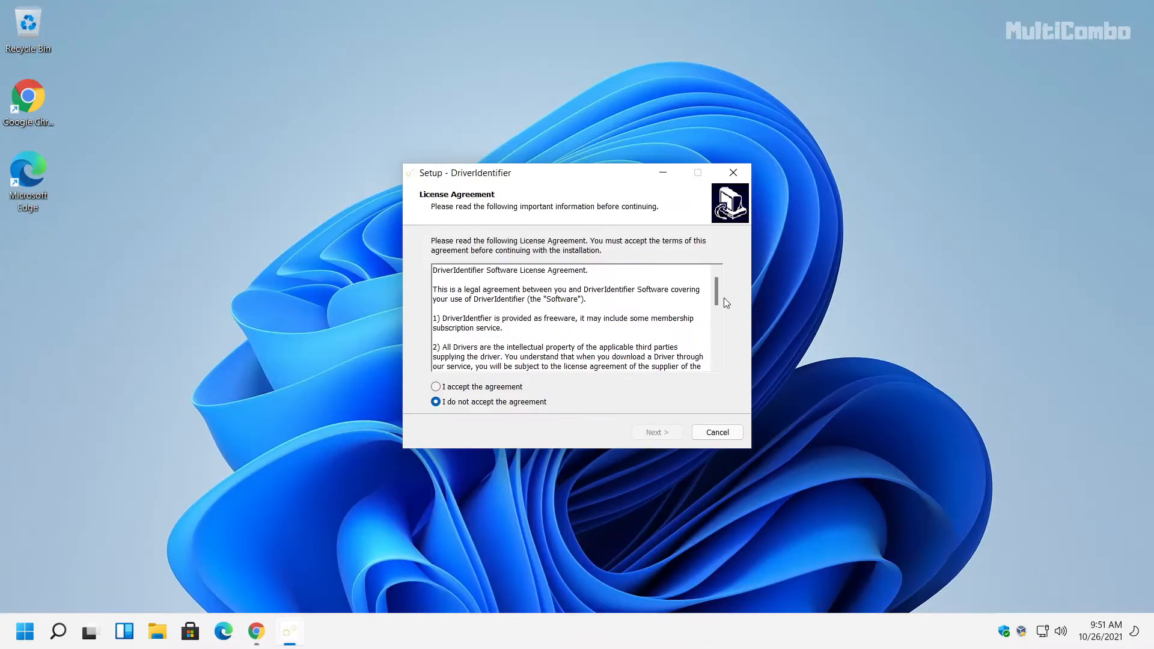
pyautogui.moveTo(718, 290); pyautogui.dragTo(715, 358)
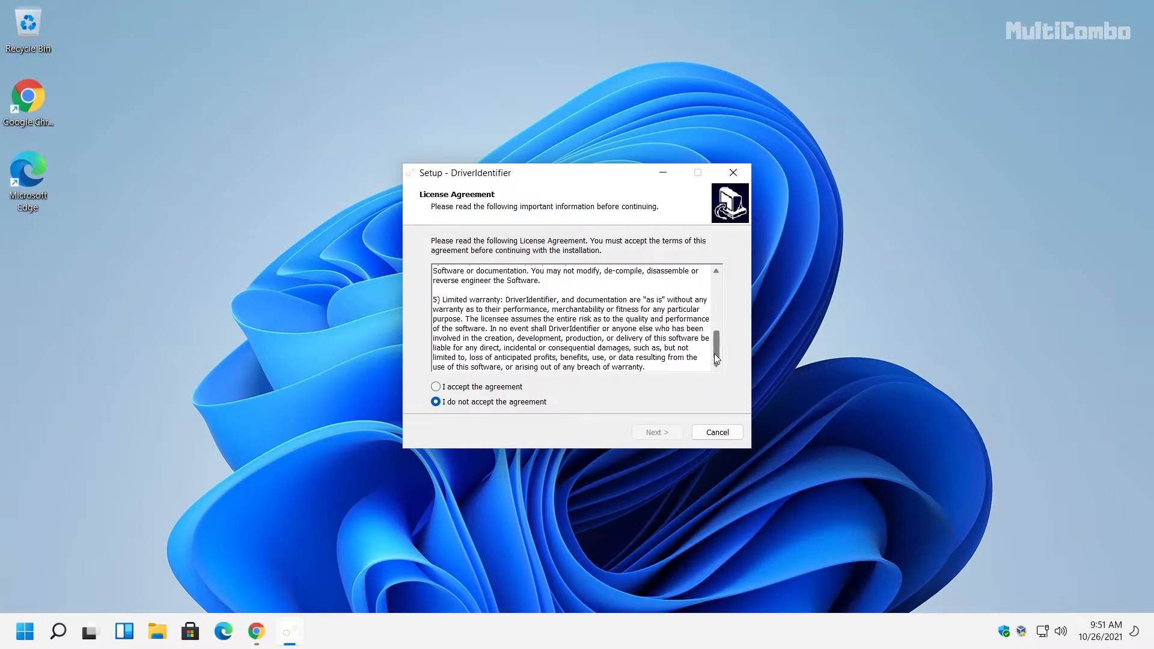
pyautogui.click(465, 388)
pyautogui.click(657, 433)
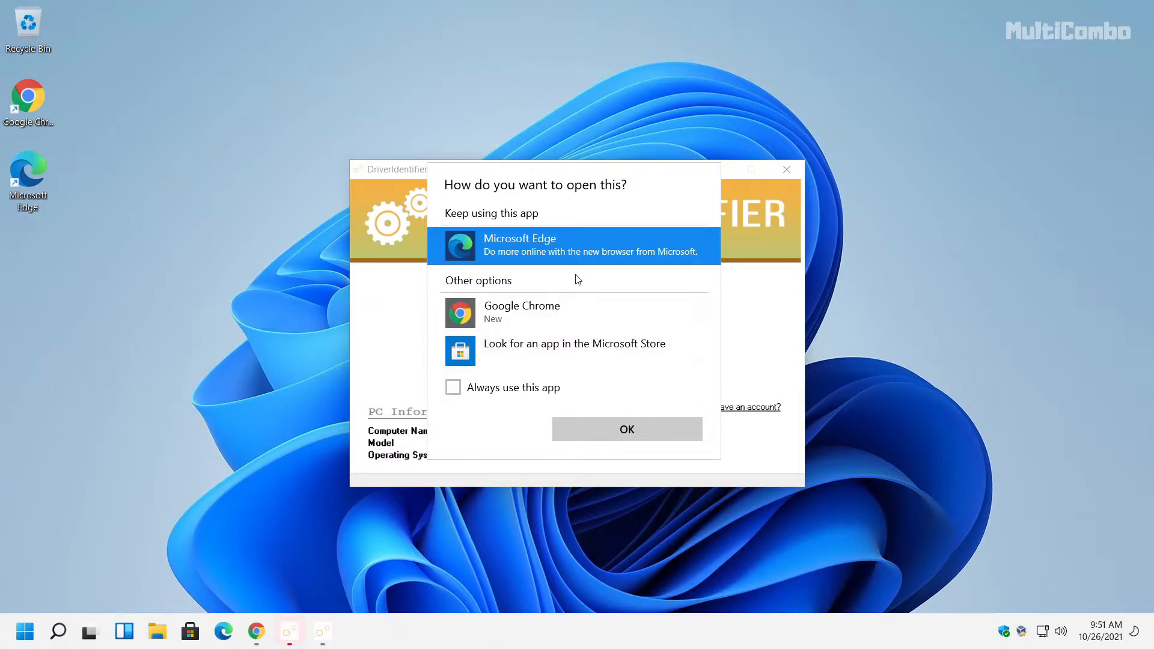
pyautogui.click(752, 311)
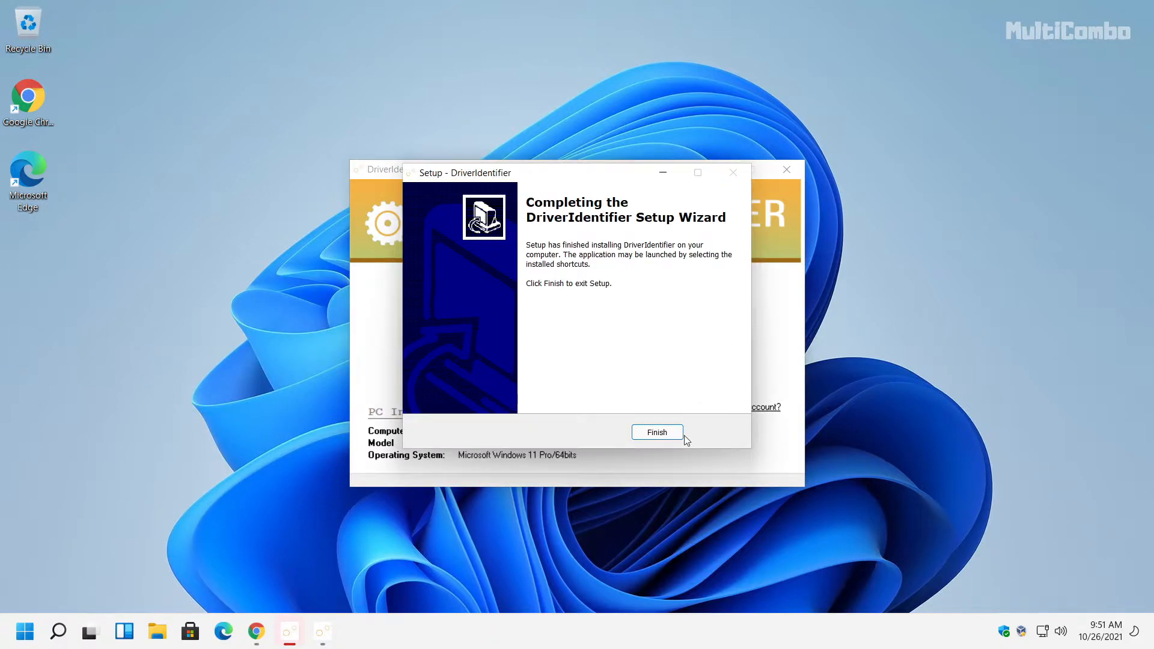
pyautogui.click(655, 434)
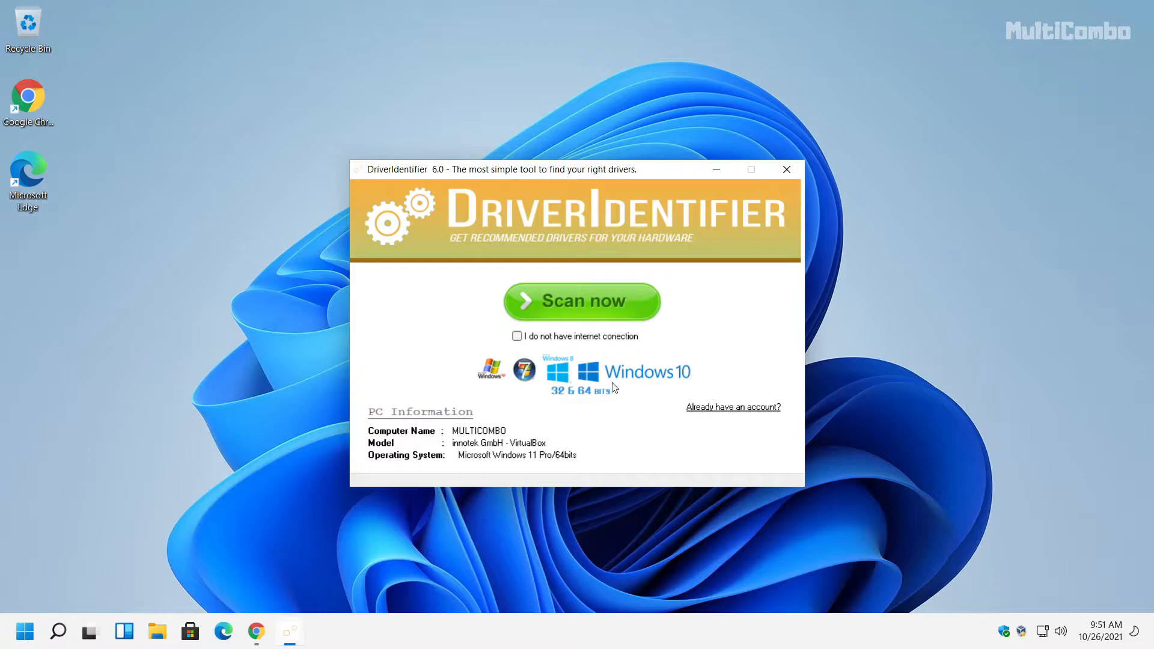
# Scan the computer's drivers with DriverIdentifier and review the driver list in the scan result.
pyautogui.click(563, 310)
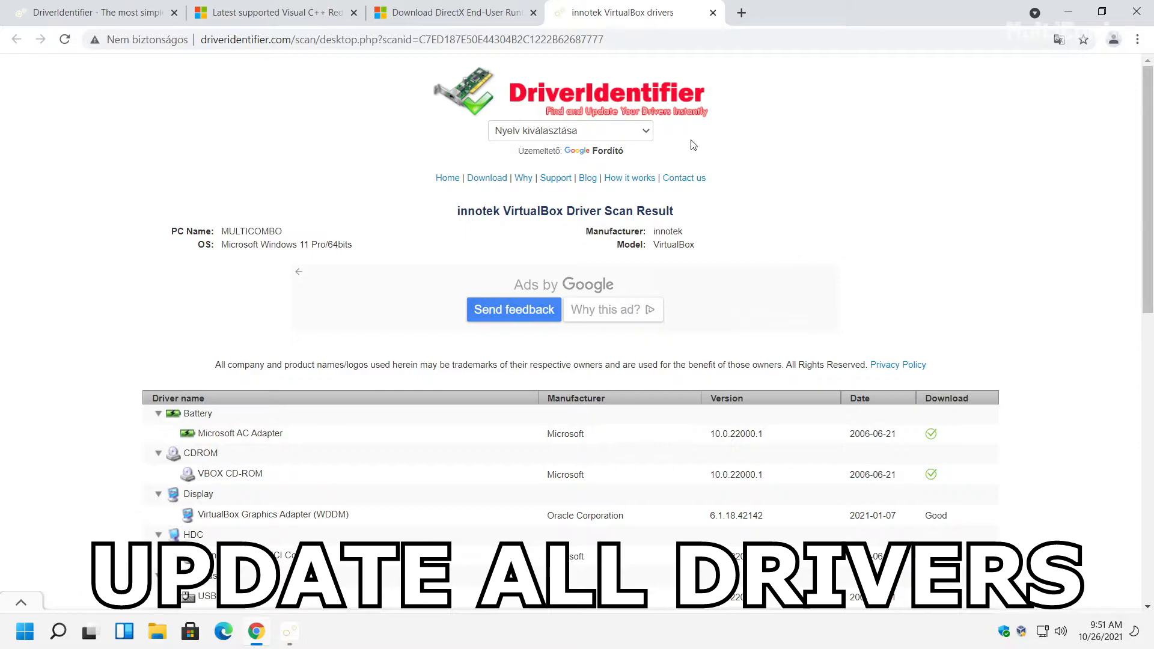
pyautogui.moveTo(1148, 183); pyautogui.dragTo(1140, 316)
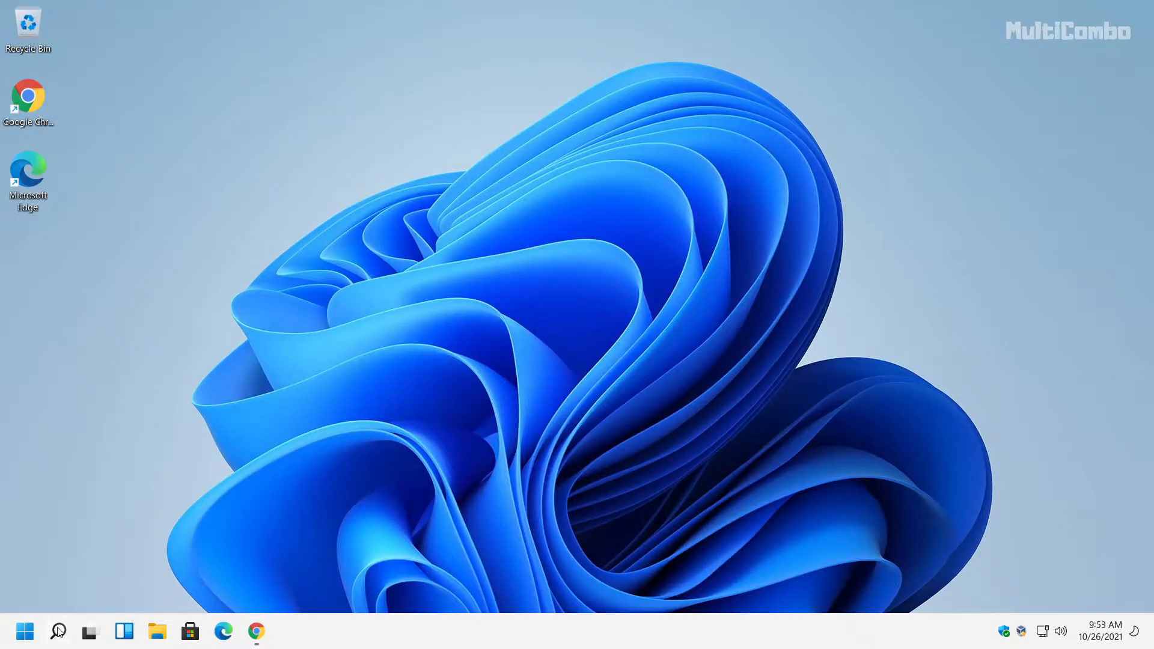
# Search for updates in Windows, download the available updates from Windows Update, and restart the computer.
pyautogui.click(59, 631)
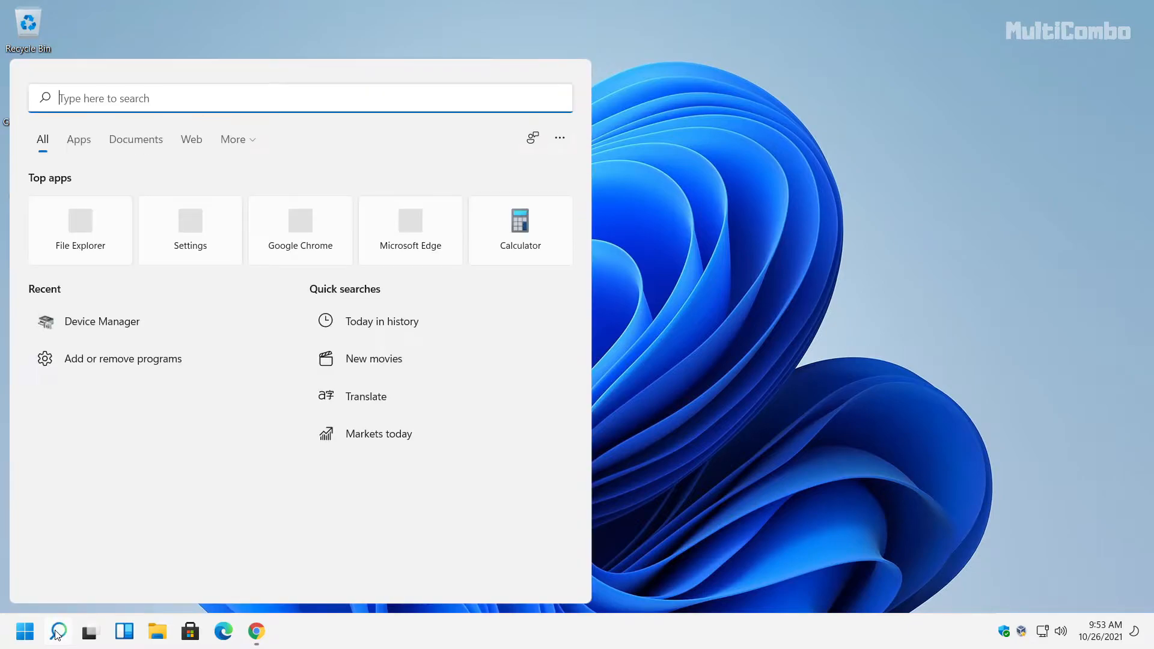
pyautogui.write('upda')
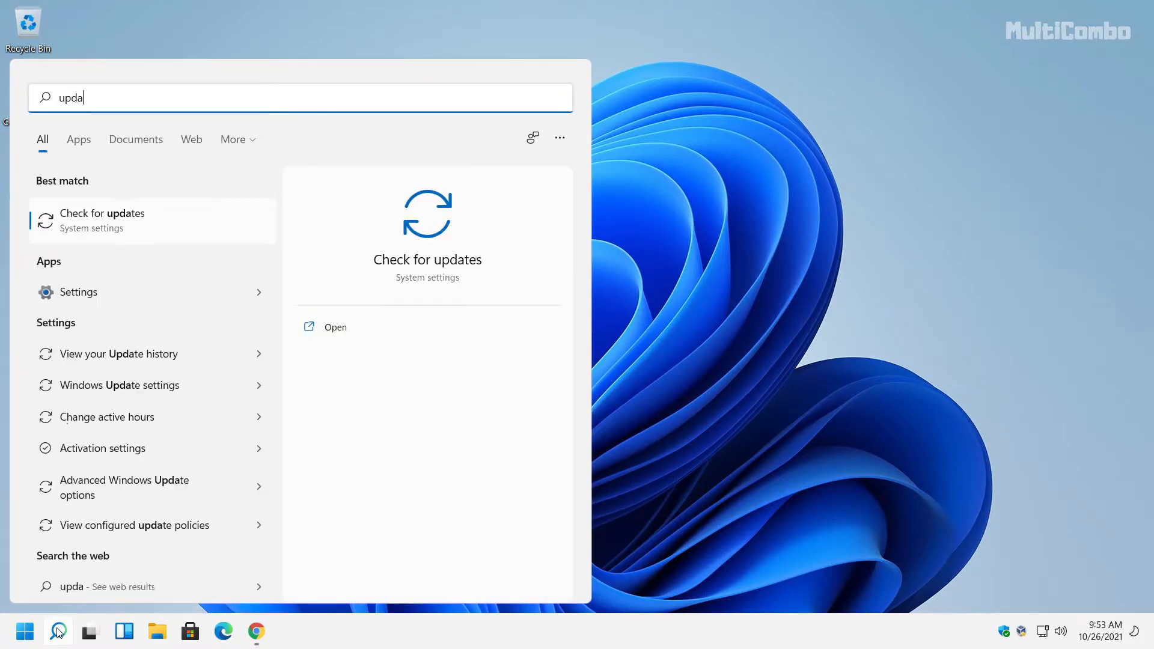
pyautogui.write('tes')
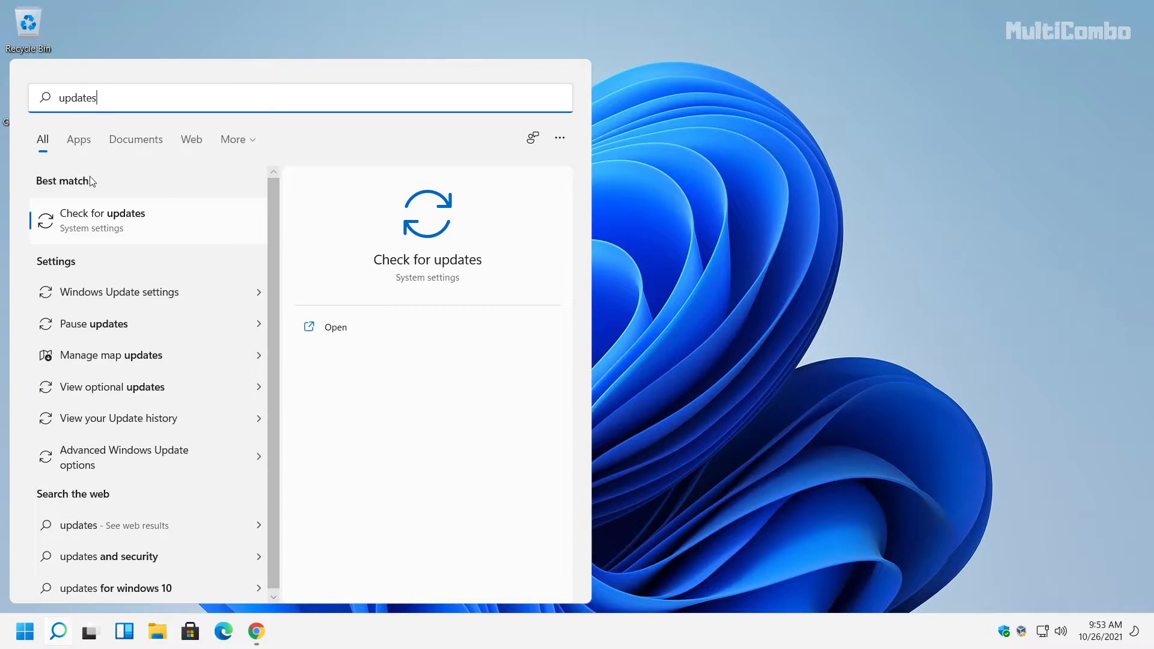
pyautogui.click(110, 223)
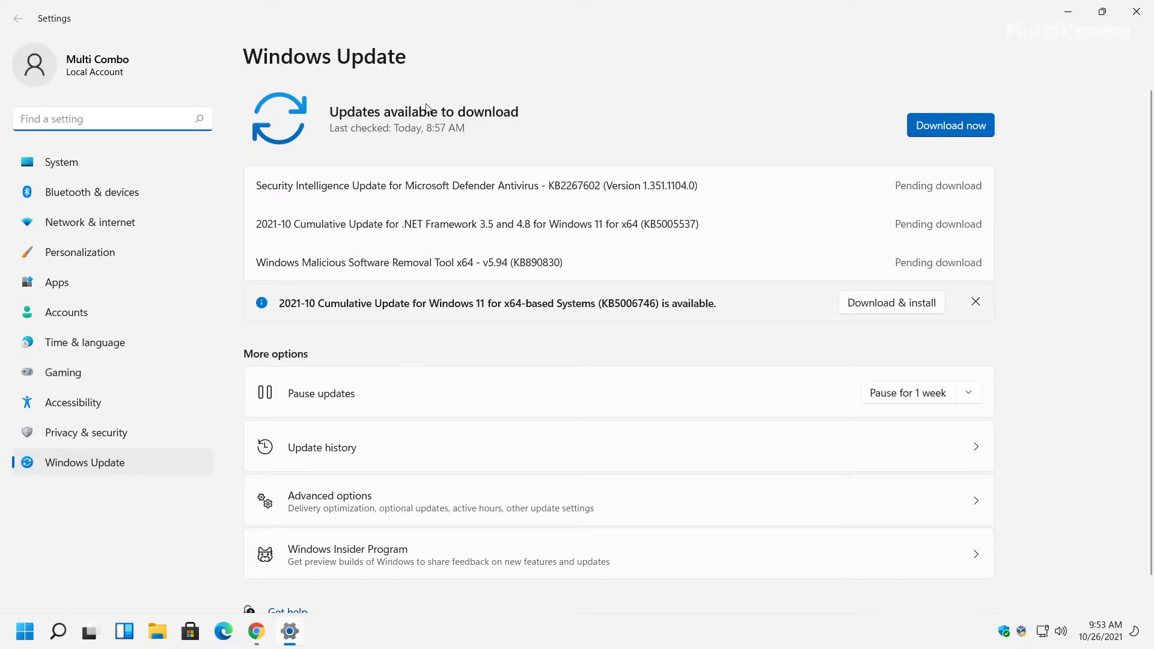
pyautogui.click(975, 128)
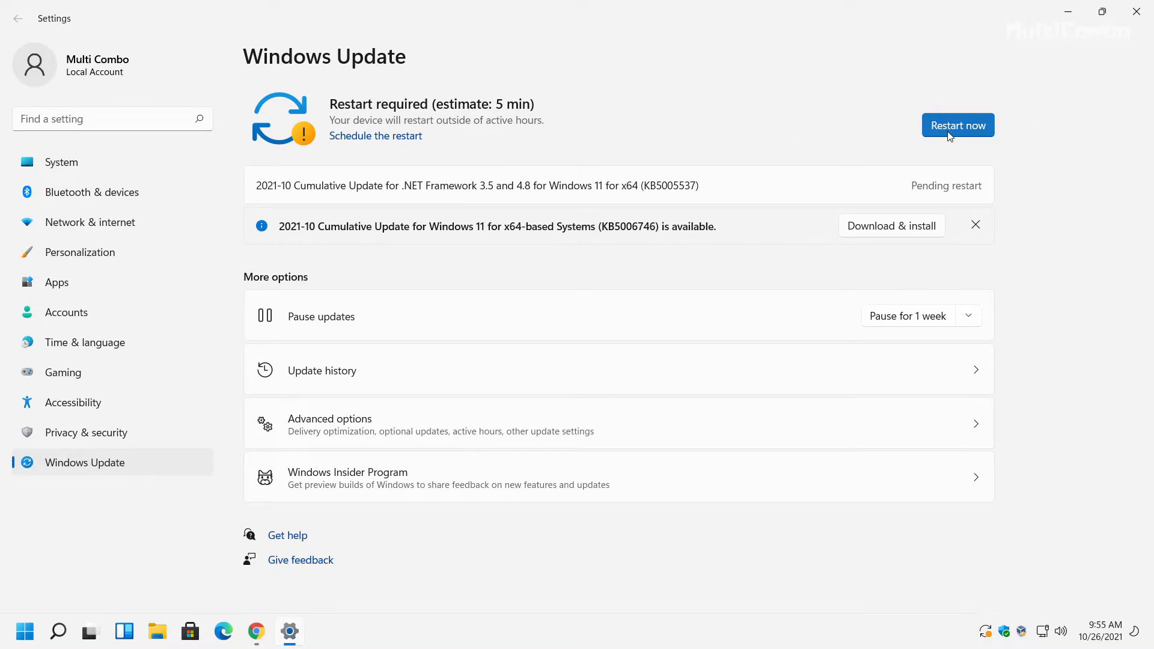
pyautogui.click(967, 133)
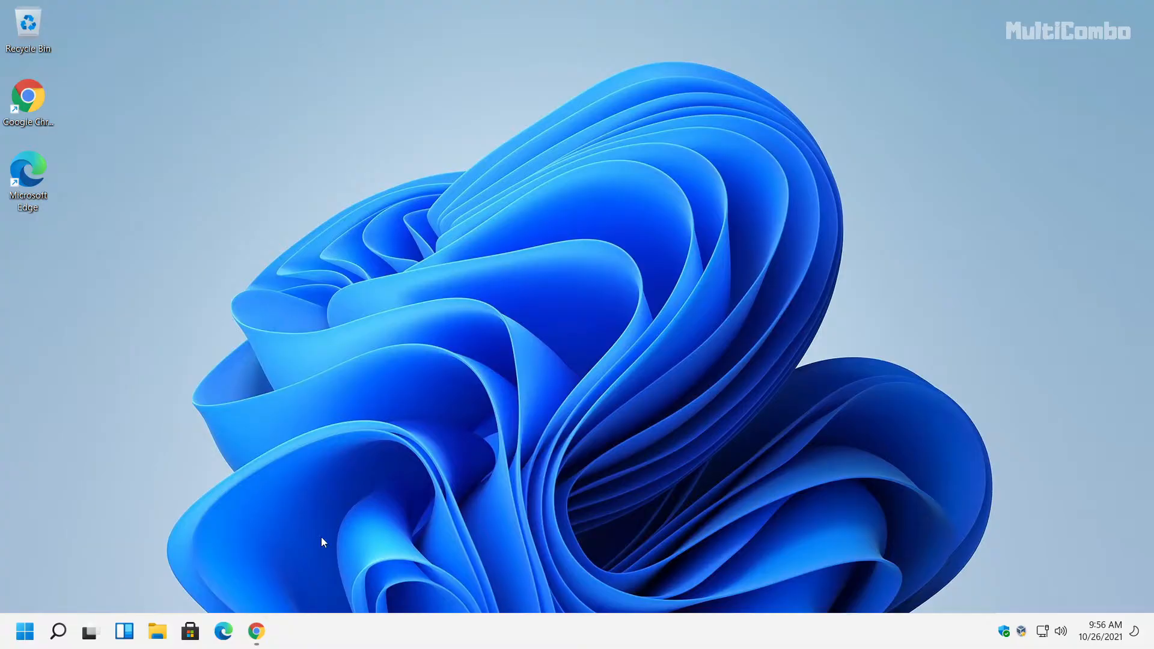
# Switch to Google Chrome, accept the cookies on the Visual C++ Redistributable page, and find the Visual Studio 2015, 2017, 2019, and 2022 downloads.
pyautogui.click(257, 629)
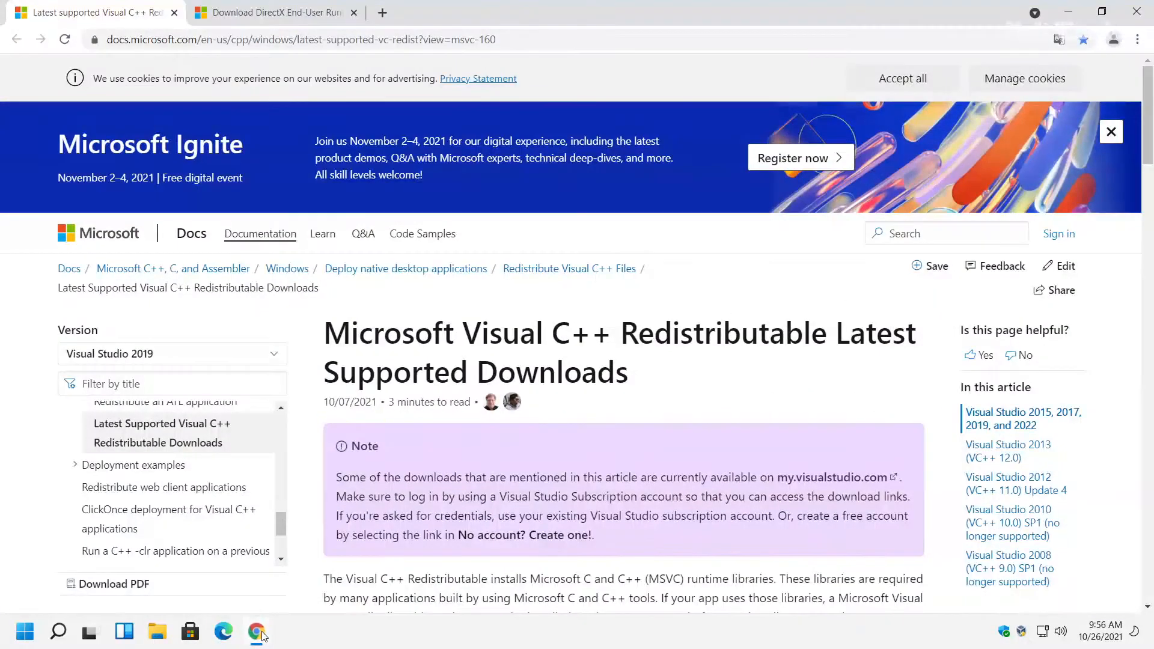
pyautogui.click(120, 39)
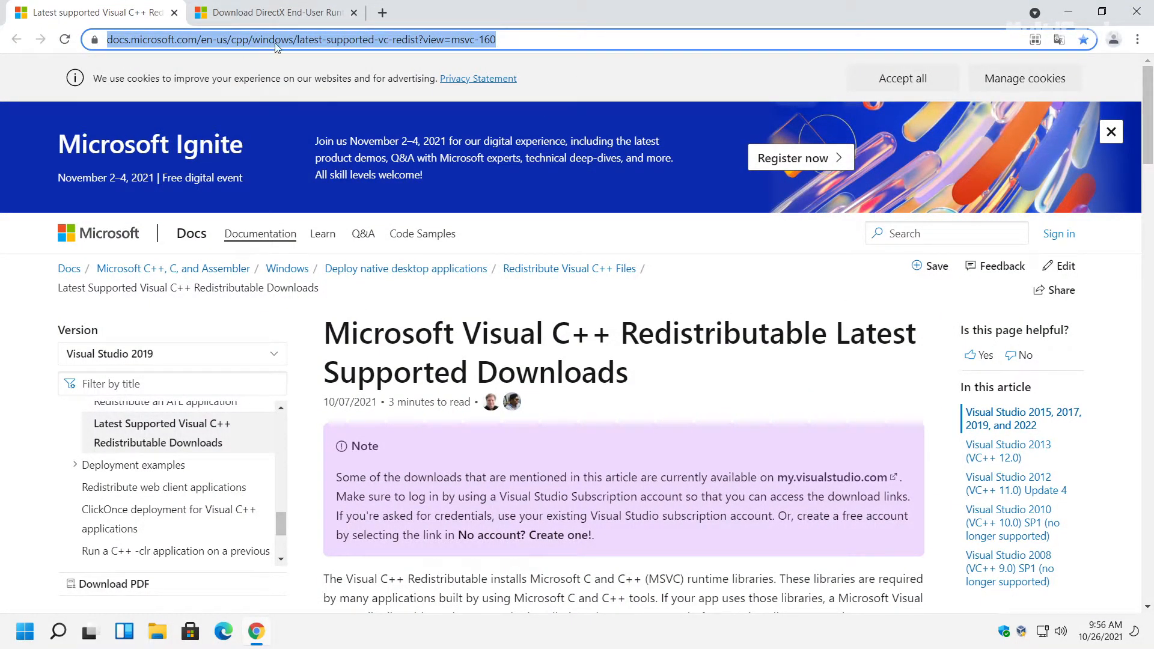
pyautogui.click(889, 79)
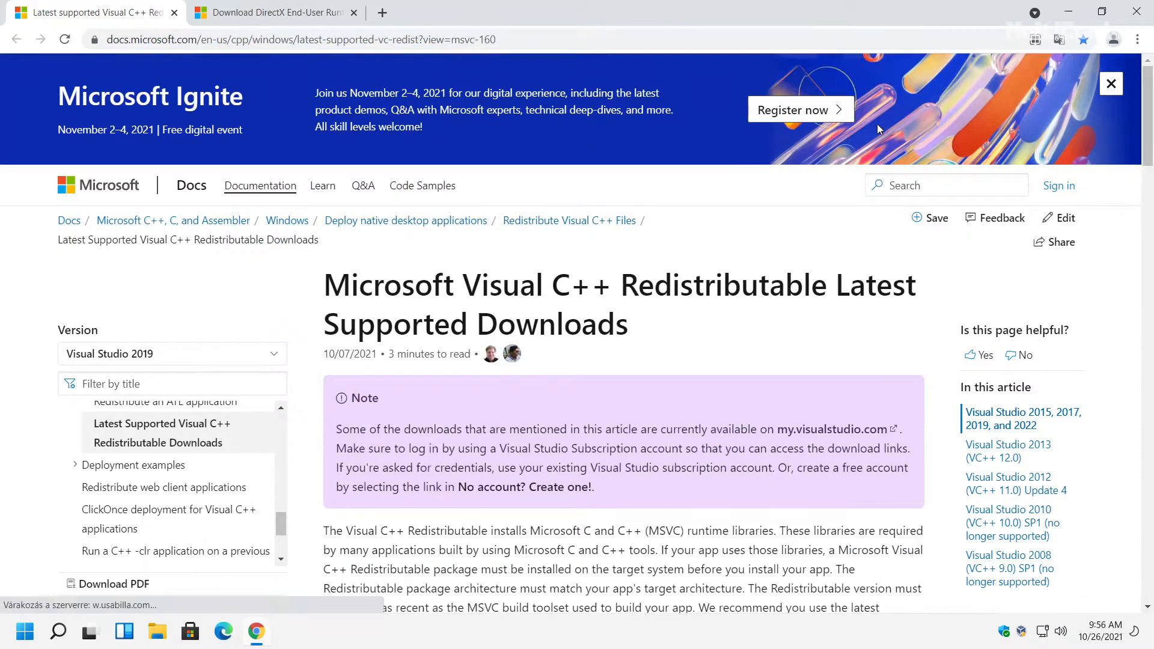
pyautogui.scroll(-10, 1132, 152)
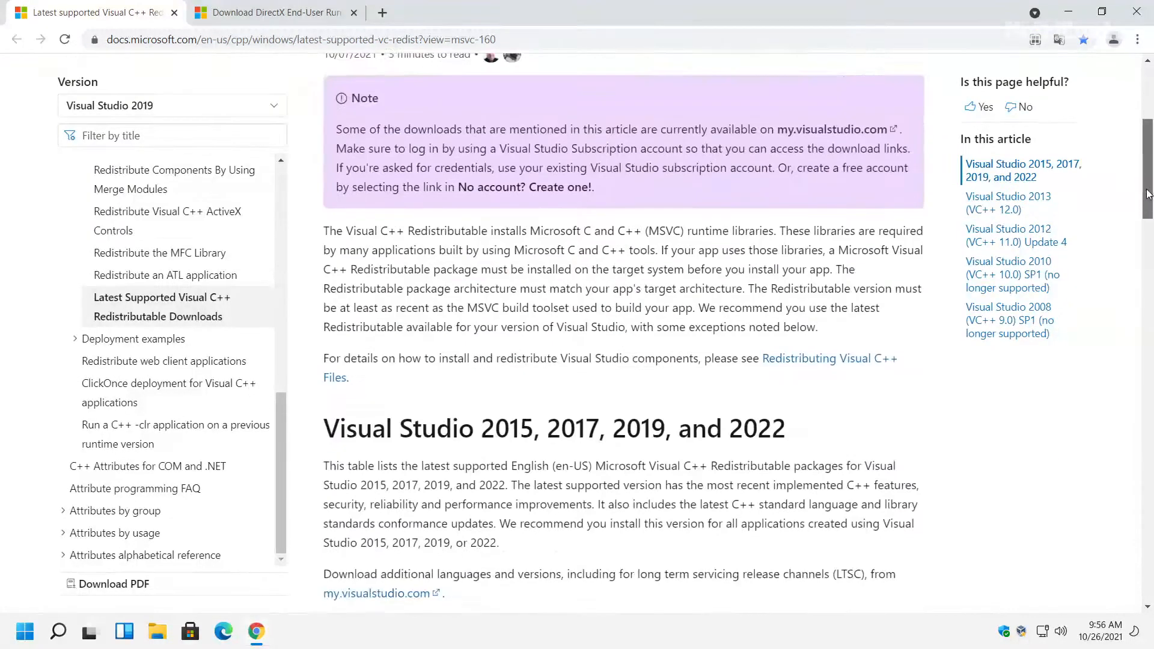
pyautogui.moveTo(323, 77); pyautogui.dragTo(855, 91)
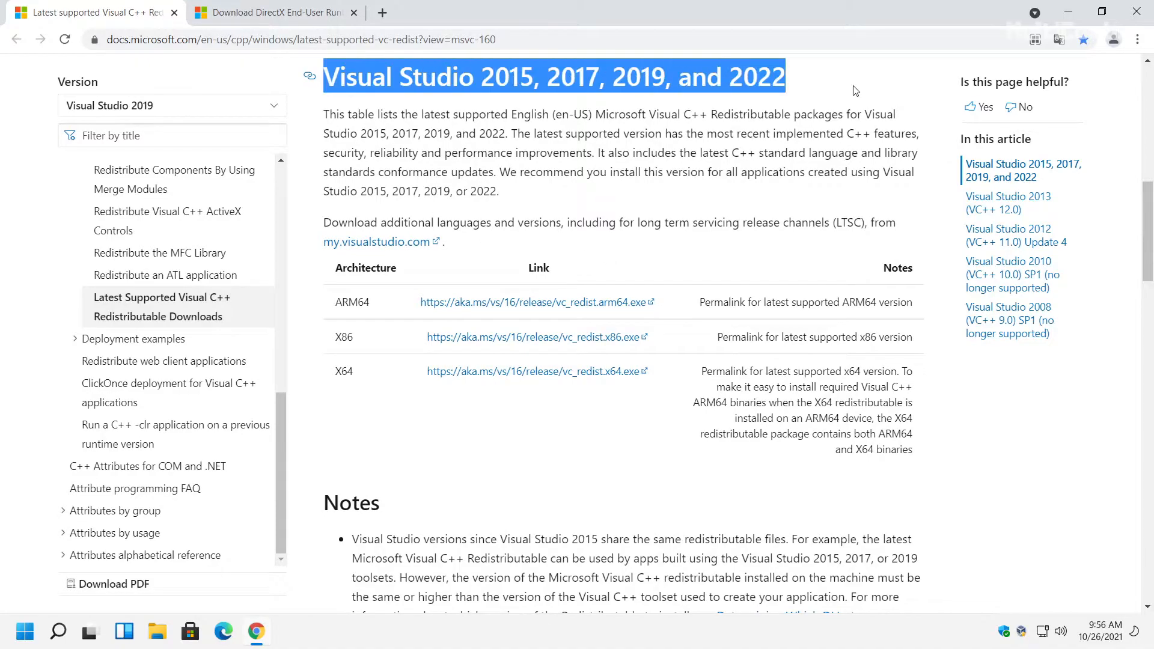
pyautogui.click(559, 105)
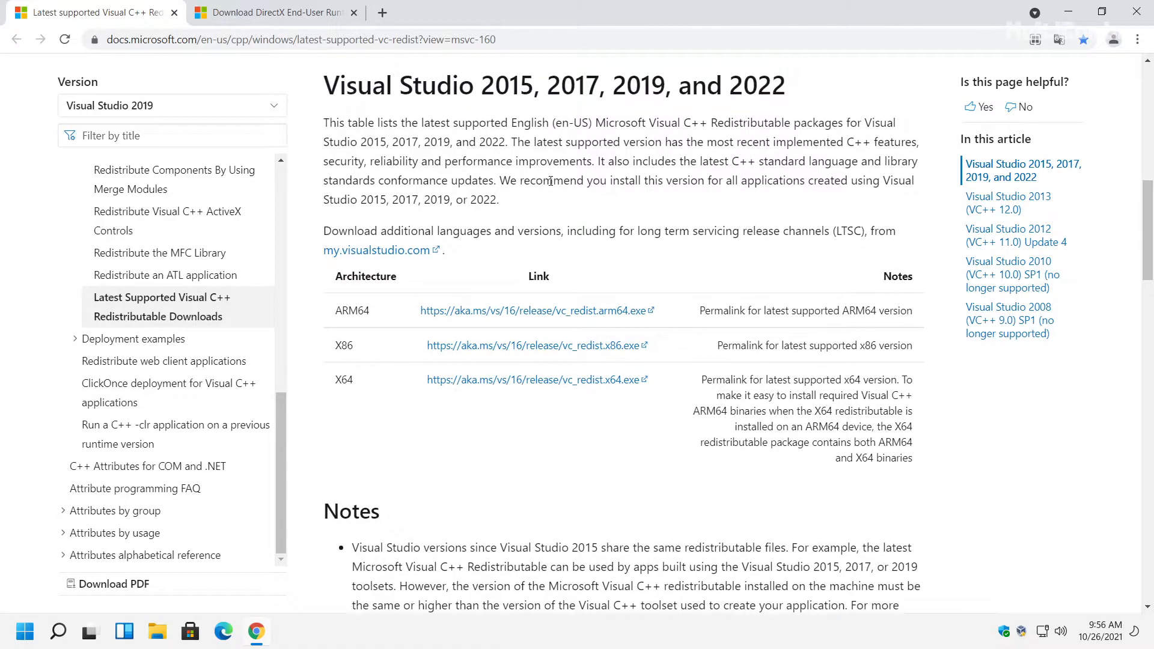
# Download the ARM64, X86 and X64 Visual C++ Redistributable installers for Visual Studio 2015, 2017, 2019, and 2022.
pyautogui.scroll(1, 514, 361)
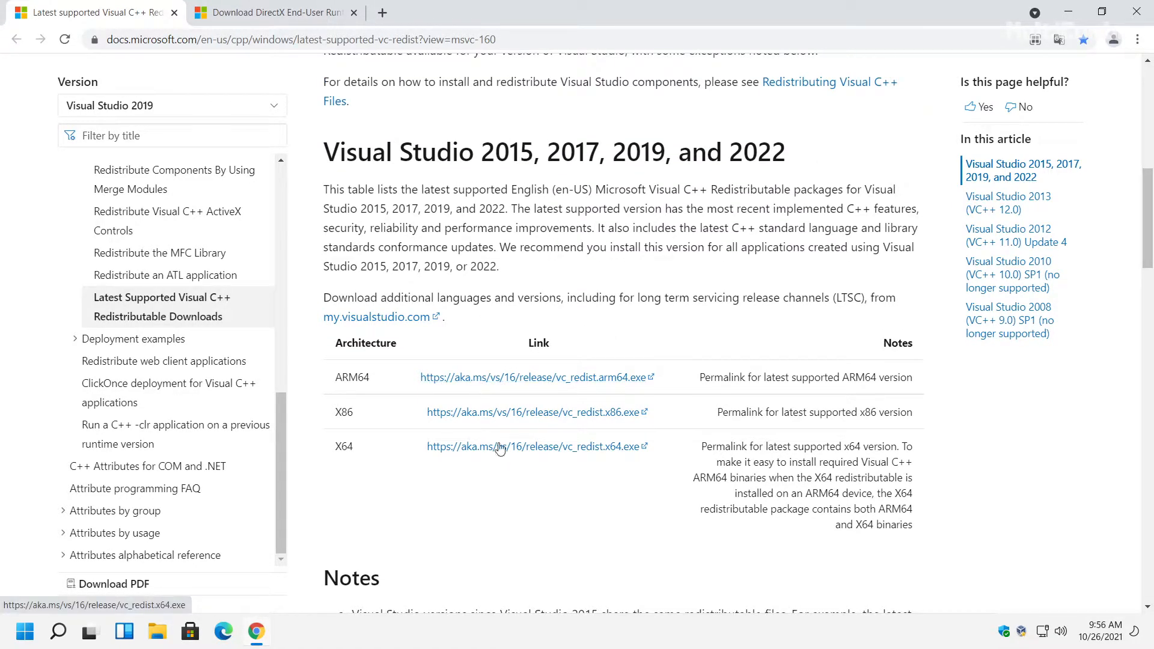
pyautogui.click(493, 379)
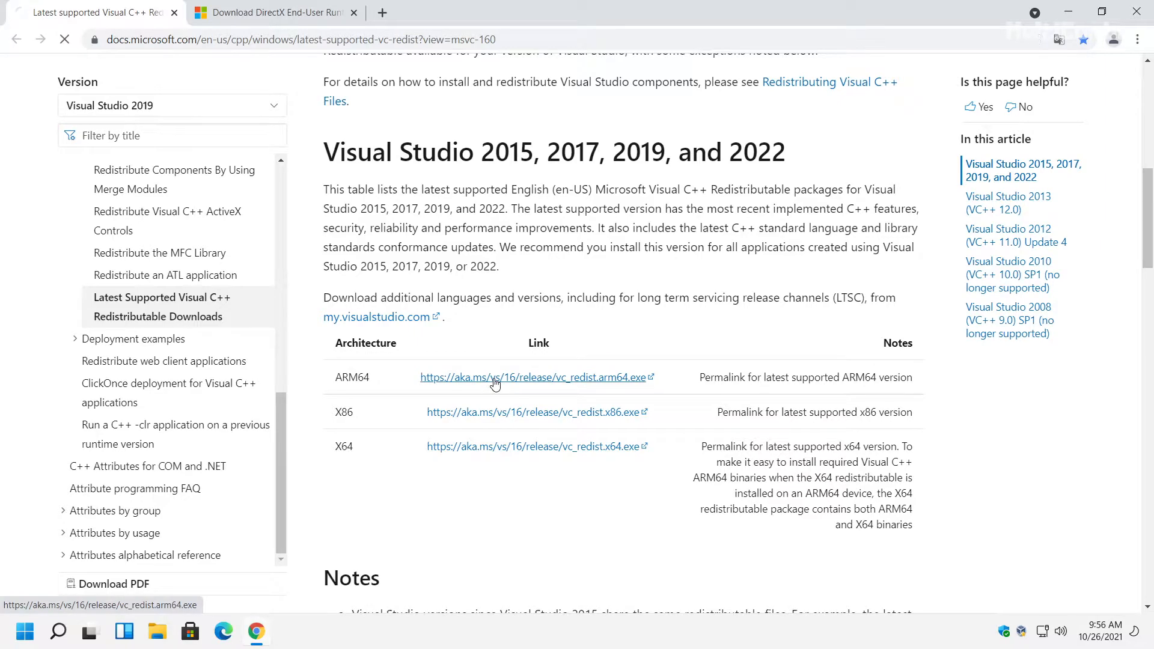
pyautogui.click(497, 412)
pyautogui.click(508, 447)
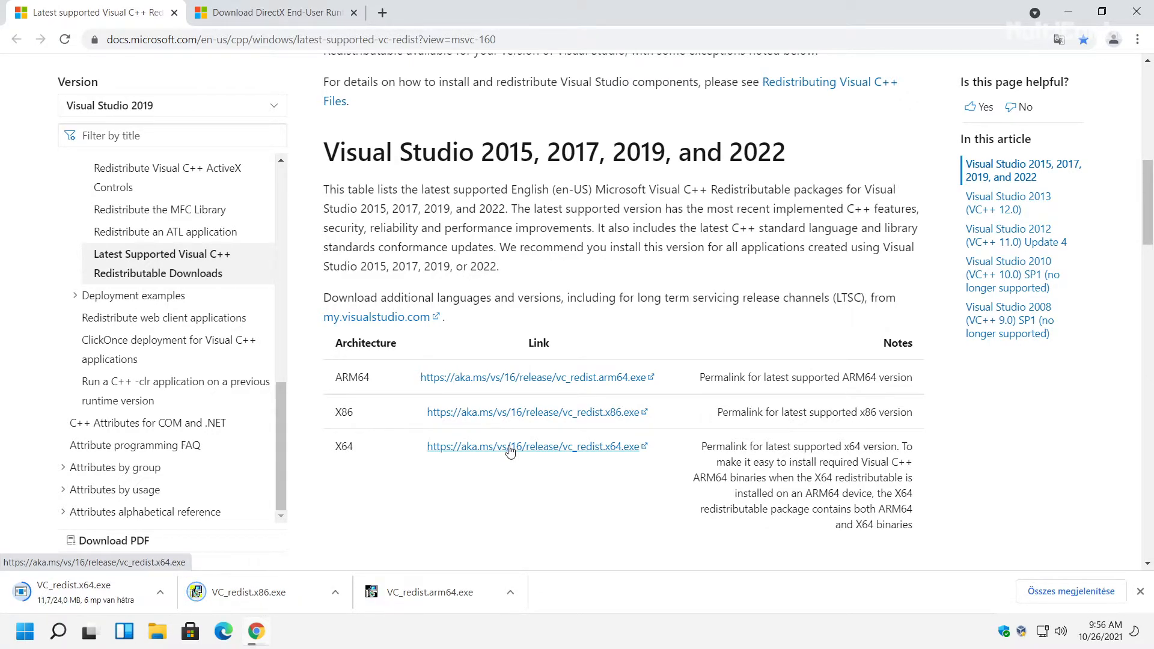
# Run the downloaded VC_redist.arm64.exe installer, agreeing to the license terms and allowing it to make changes.
pyautogui.click(421, 594)
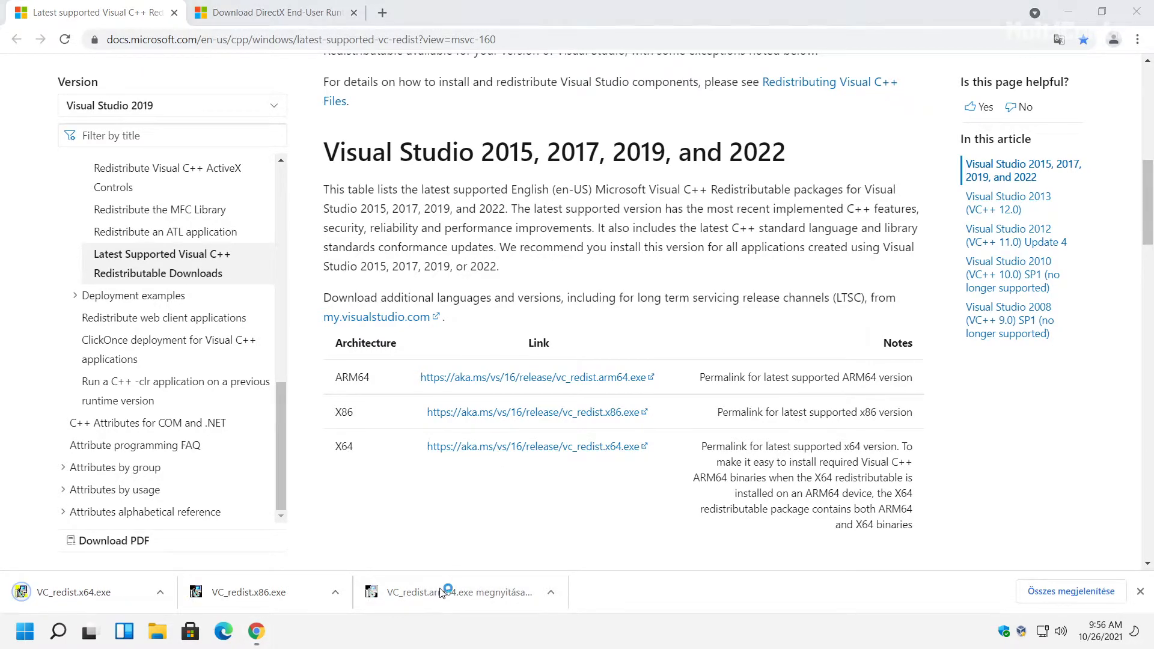
pyautogui.moveTo(740, 296); pyautogui.dragTo(740, 349)
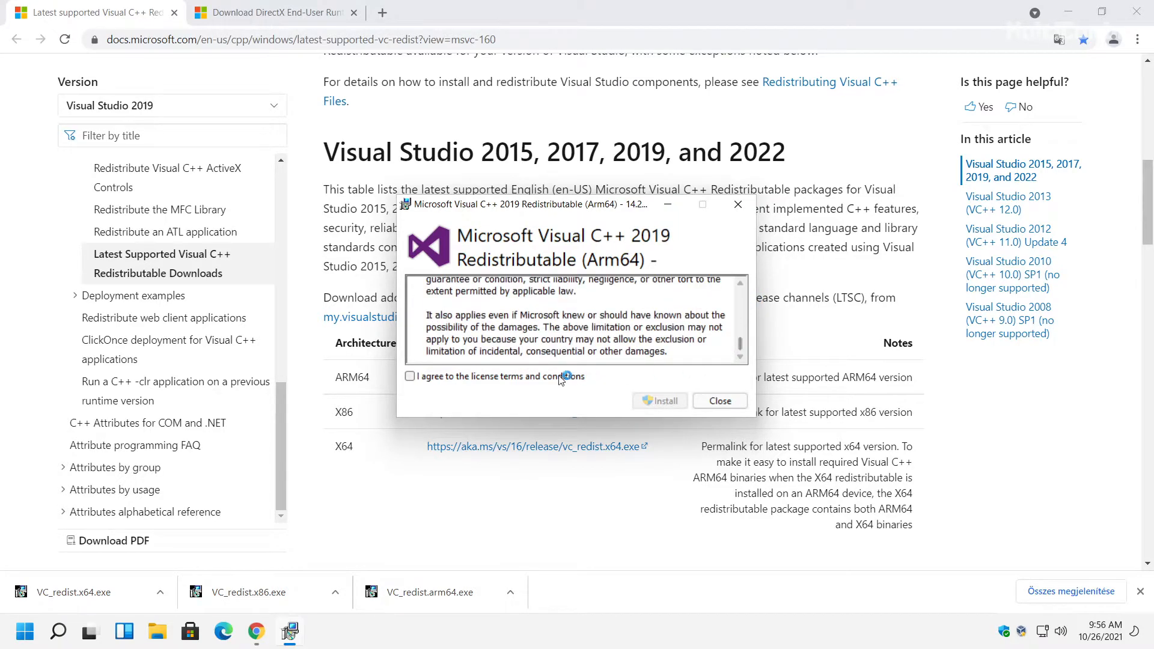
pyautogui.click(419, 380)
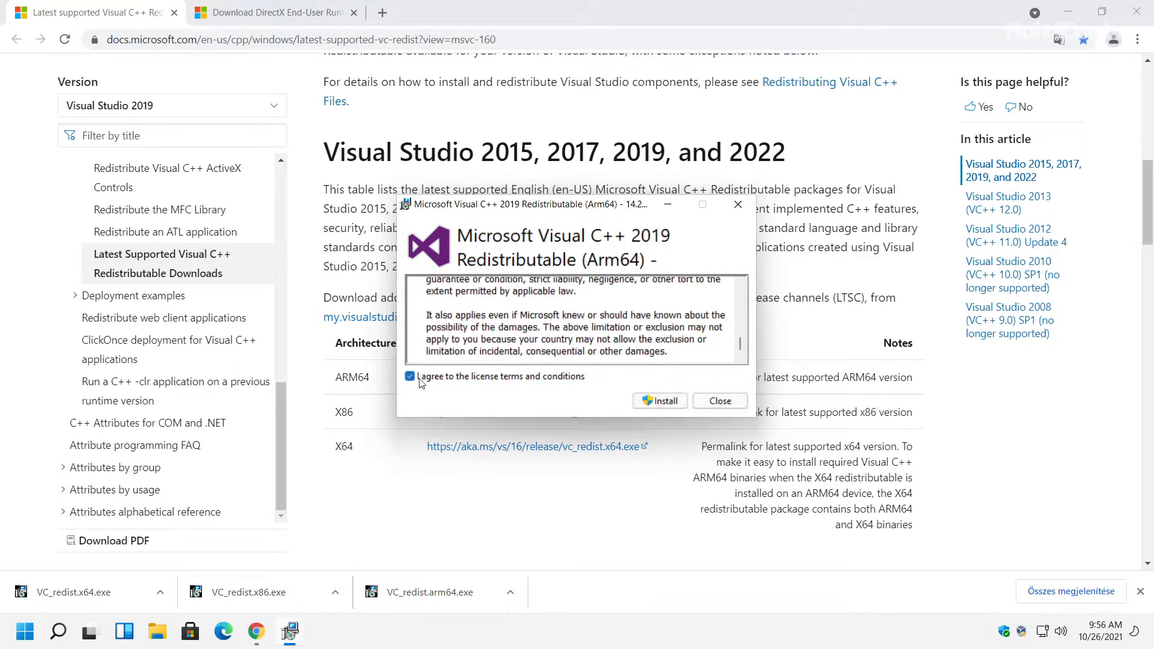
pyautogui.click(645, 400)
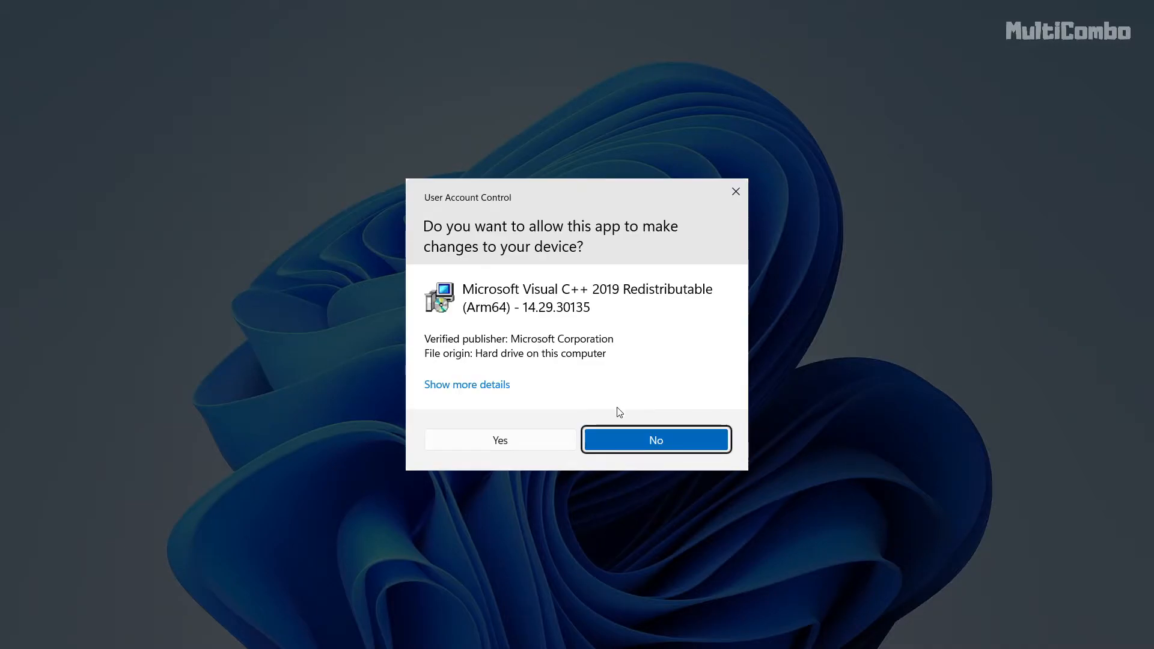
pyautogui.click(506, 441)
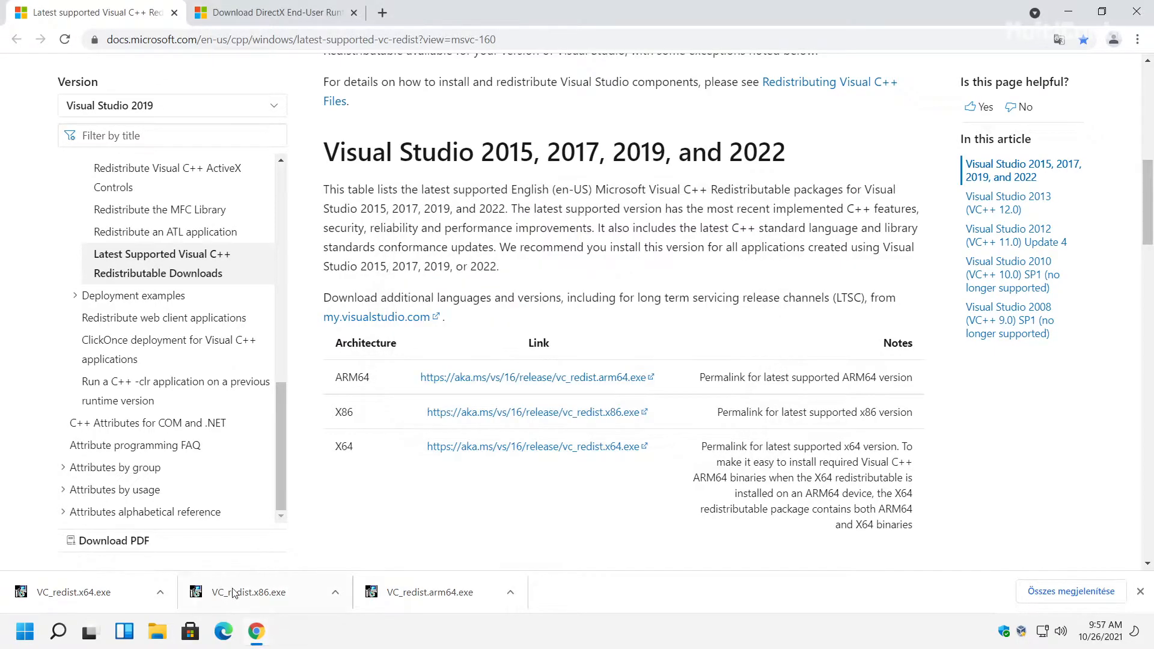
# Install the x86 Visual C++ Redistributable from VC_redist.x86.exe, agreeing to the license terms and allowing changes, and close its setup.
pyautogui.click(267, 593)
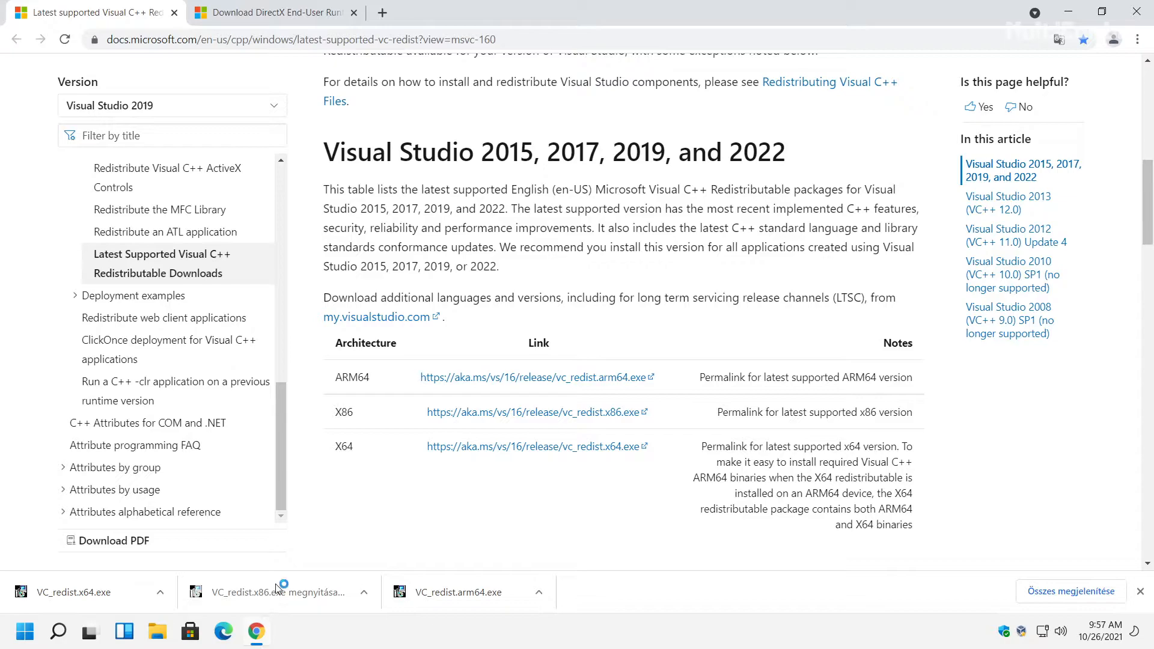
pyautogui.moveTo(740, 296); pyautogui.dragTo(740, 350)
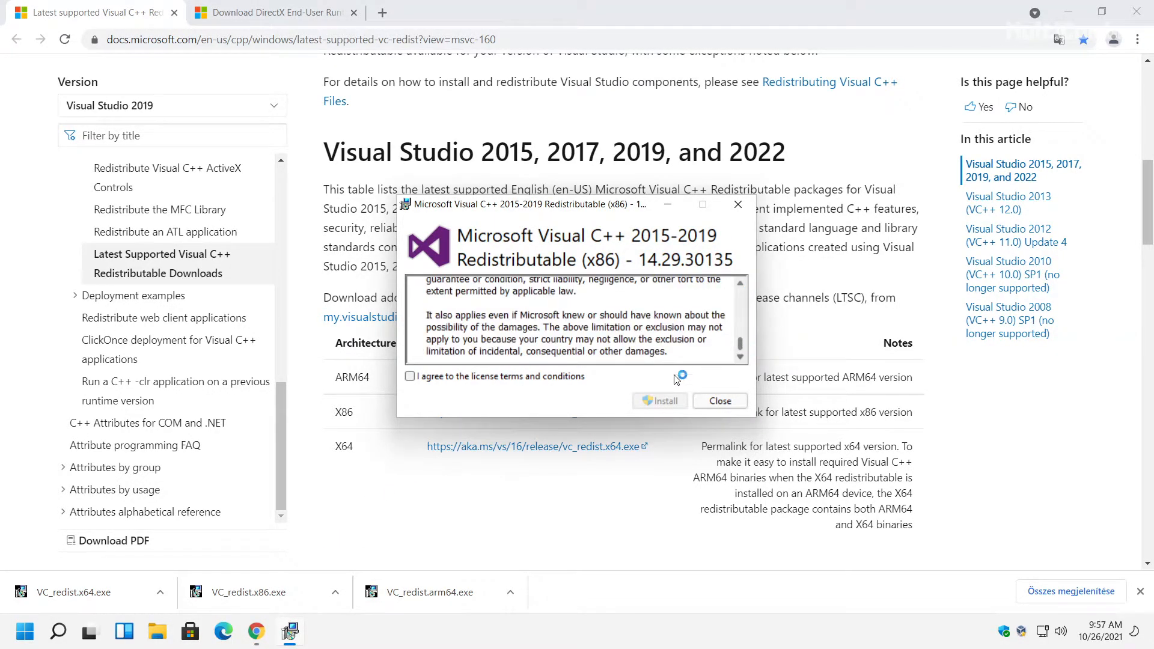
pyautogui.click(468, 377)
pyautogui.click(659, 400)
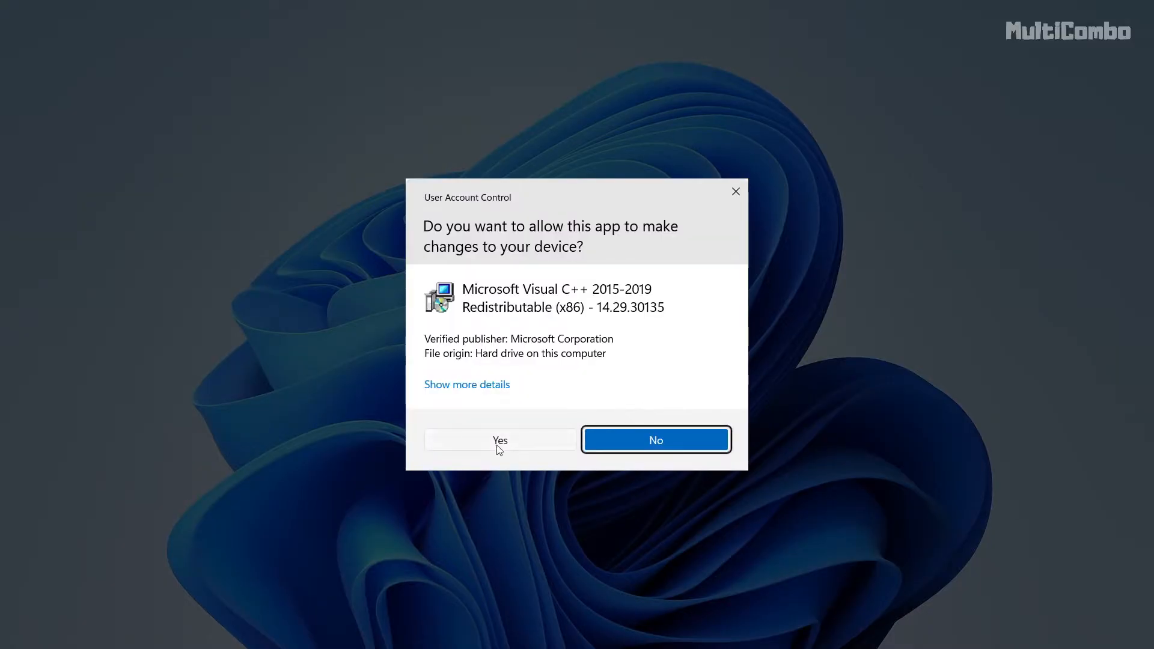
pyautogui.click(469, 444)
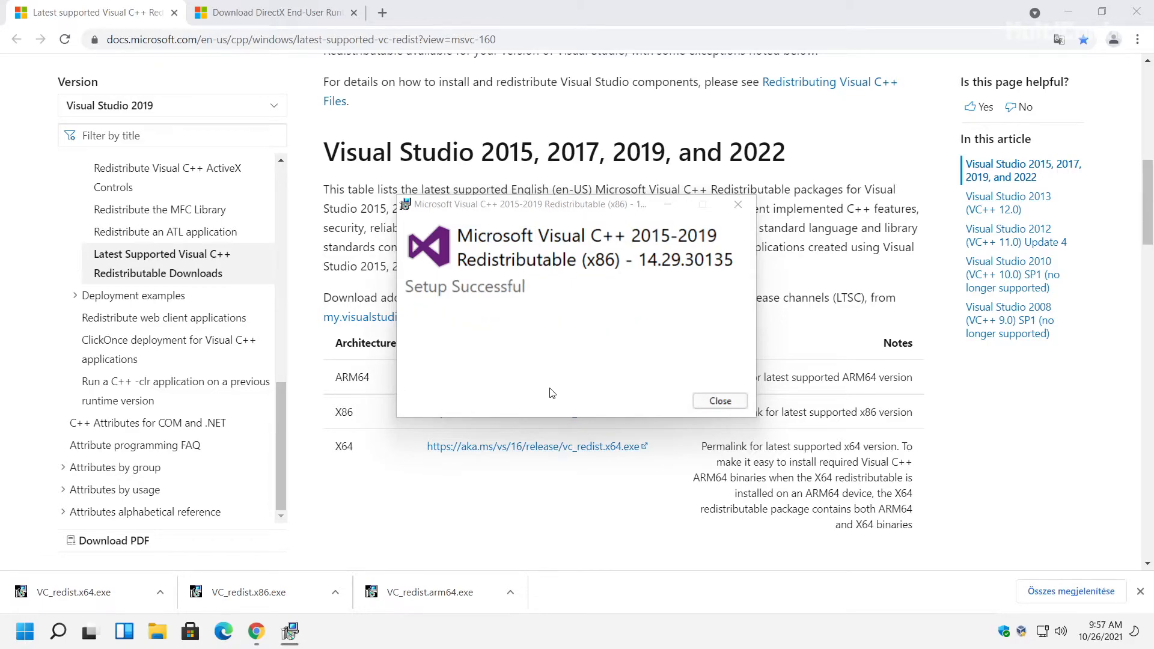
pyautogui.click(720, 401)
# Install the x64 Visual C++ Redistributable from VC_redist.x64.exe, agreeing to the license terms and allowing changes, and close its setup.
pyautogui.click(85, 593)
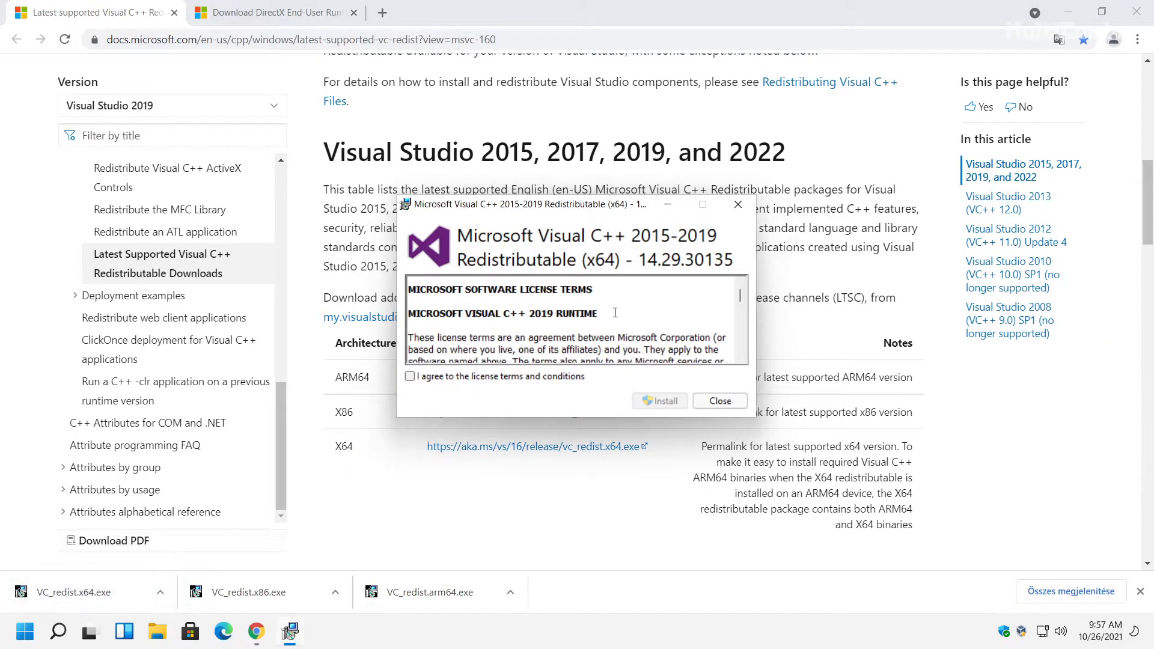
pyautogui.moveTo(739, 294); pyautogui.dragTo(738, 346)
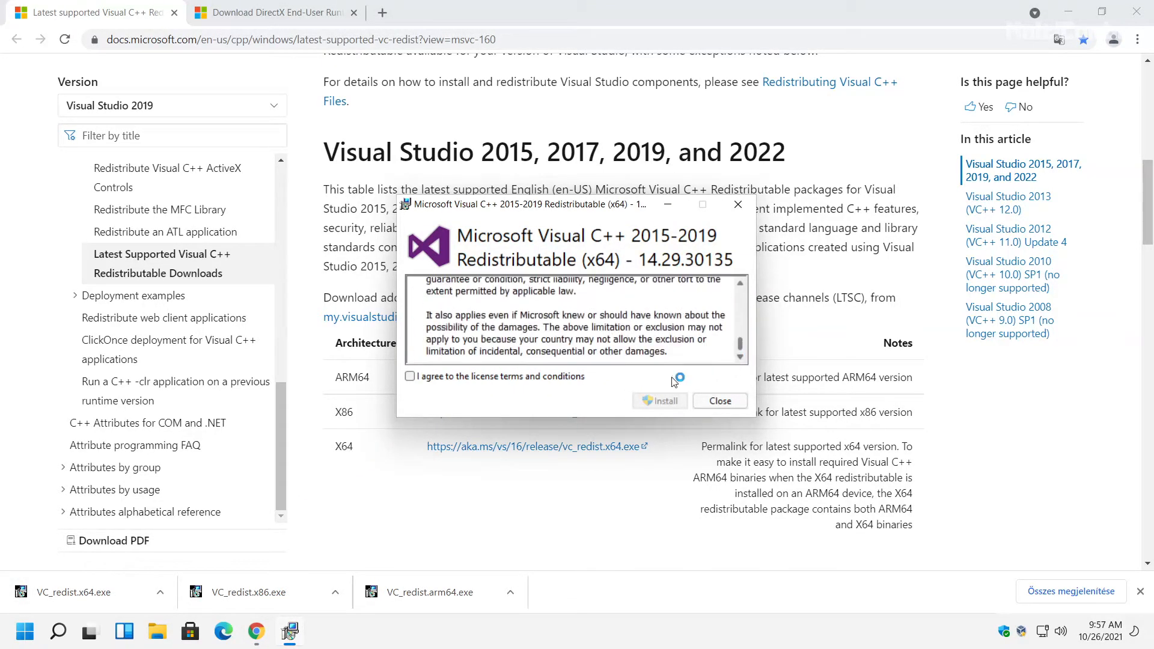
pyautogui.click(457, 376)
pyautogui.click(660, 401)
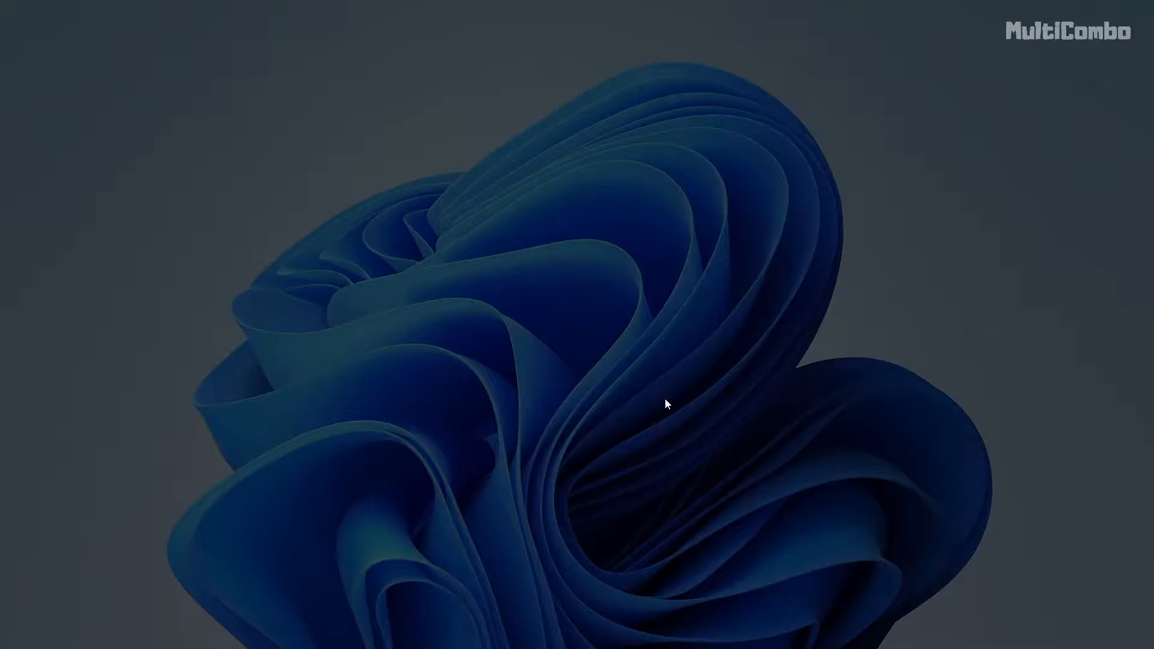
pyautogui.click(489, 443)
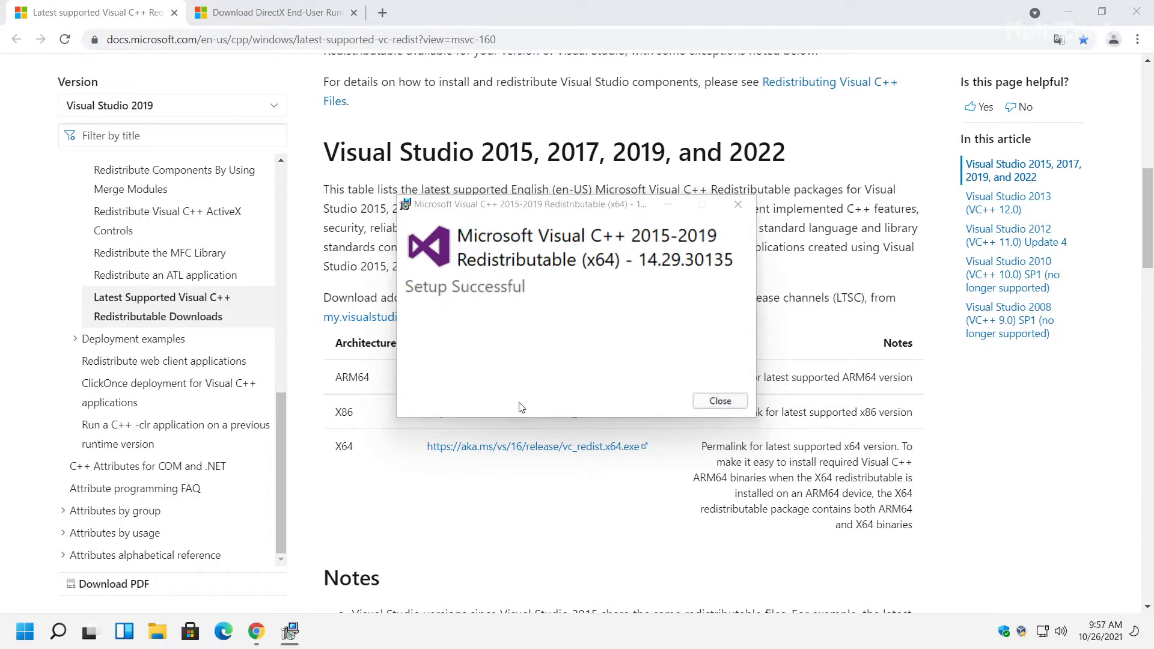
pyautogui.click(710, 399)
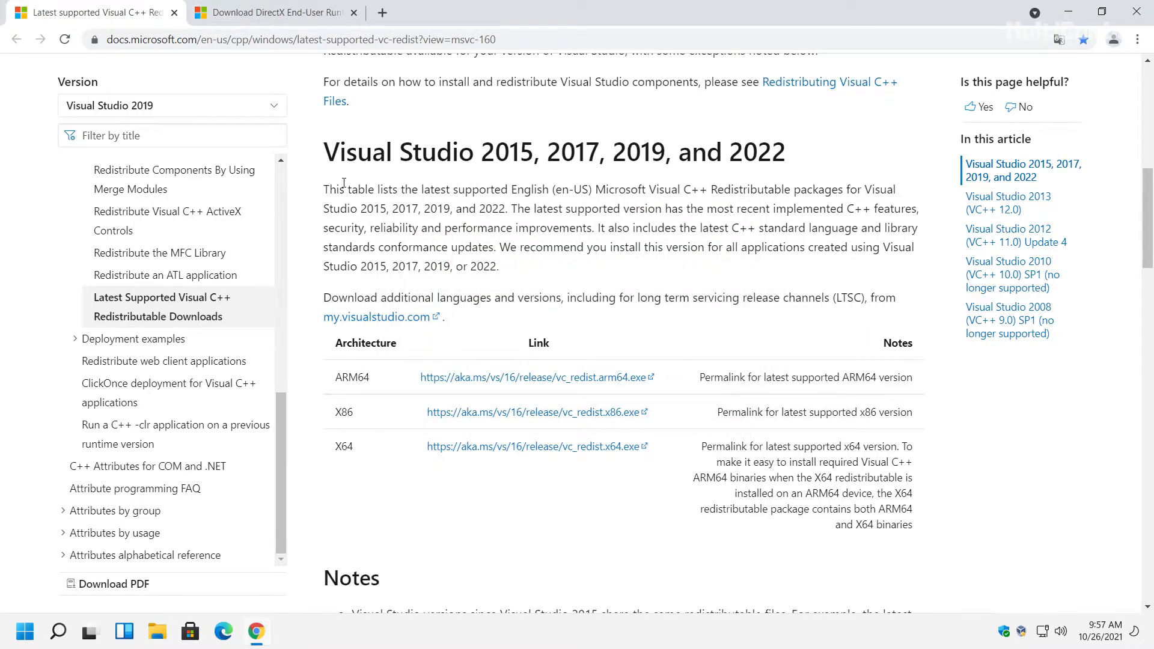
# Close the Visual C++ page and download the DirectX End-User Runtime Web Installer in English from the Microsoft Download Center.
pyautogui.click(174, 13)
pyautogui.moveTo(355, 41); pyautogui.dragTo(394, 40)
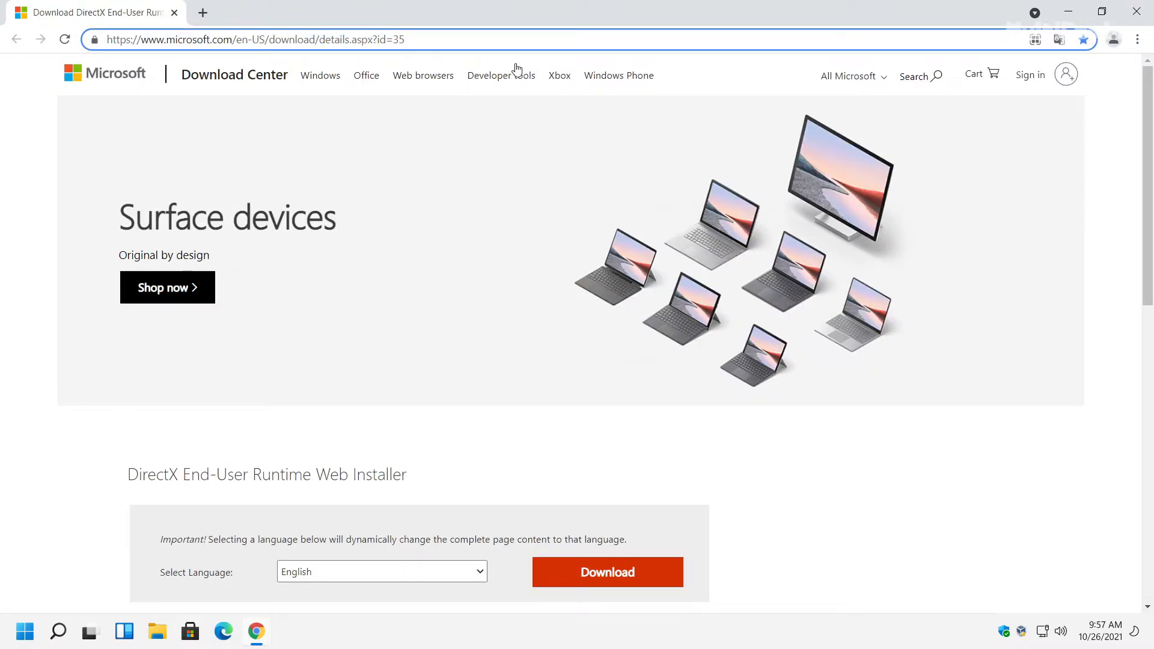
pyautogui.moveTo(1147, 194); pyautogui.dragTo(1150, 274)
pyautogui.moveTo(407, 301); pyautogui.dragTo(95, 303)
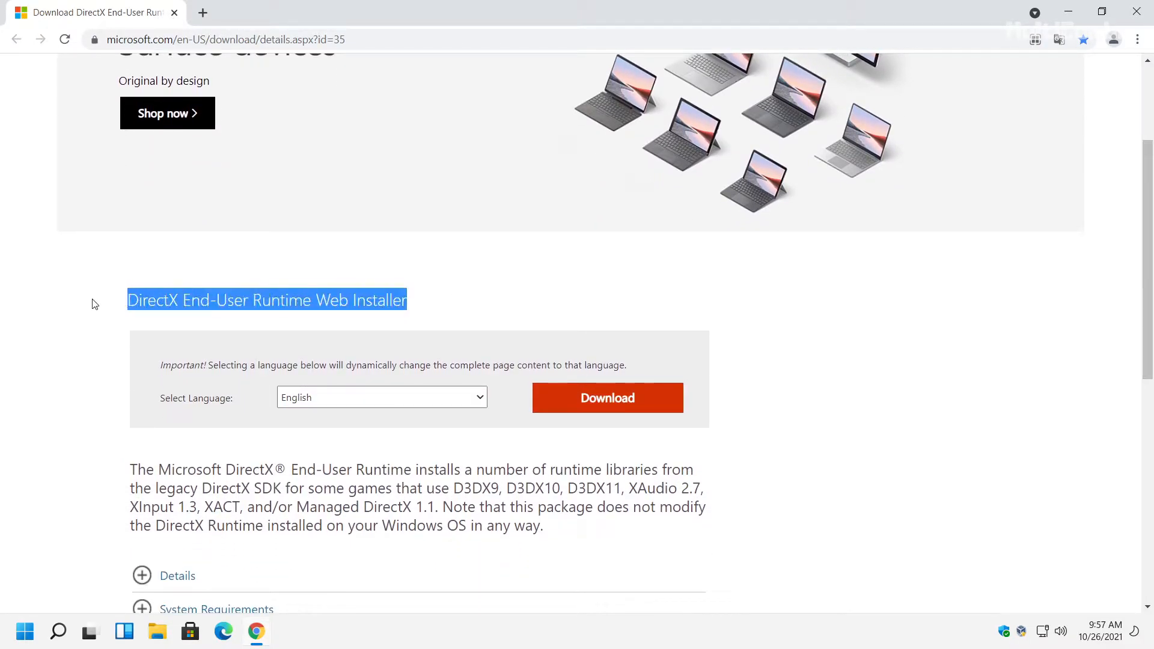
pyautogui.click(95, 303)
pyautogui.click(368, 402)
pyautogui.click(368, 402)
pyautogui.click(507, 363)
pyautogui.click(590, 403)
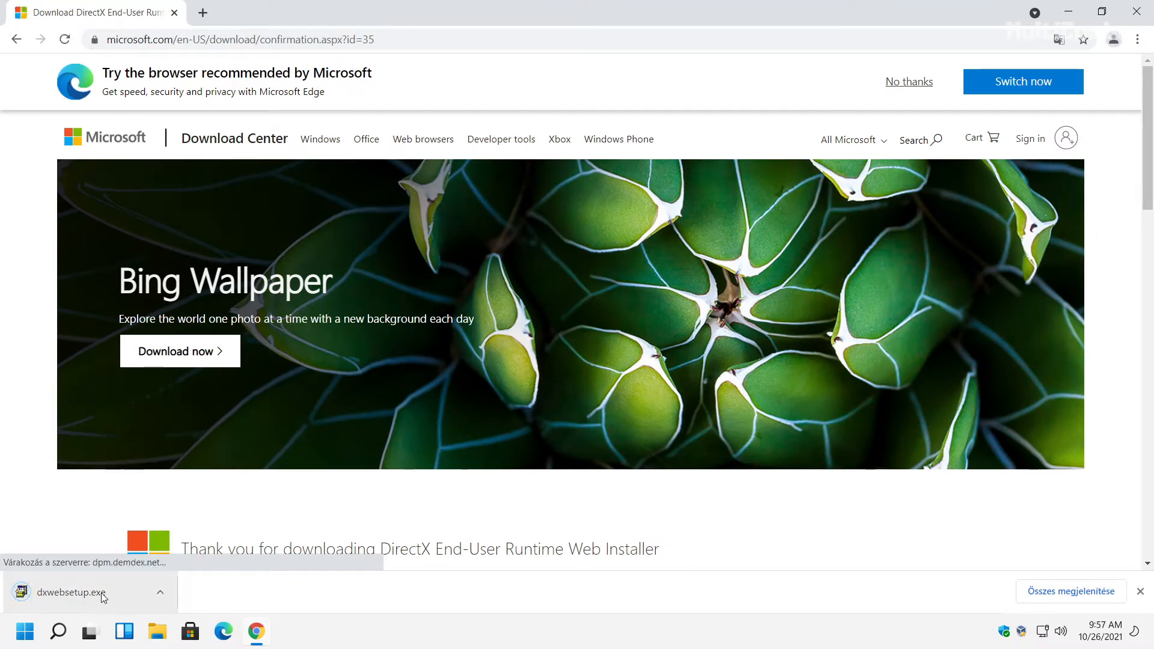
# Install DirectX from the downloaded dxwebsetup.exe, allowing changes, minimizing the browser, accepting the agreement and finishing the setup wizard.
pyautogui.click(100, 596)
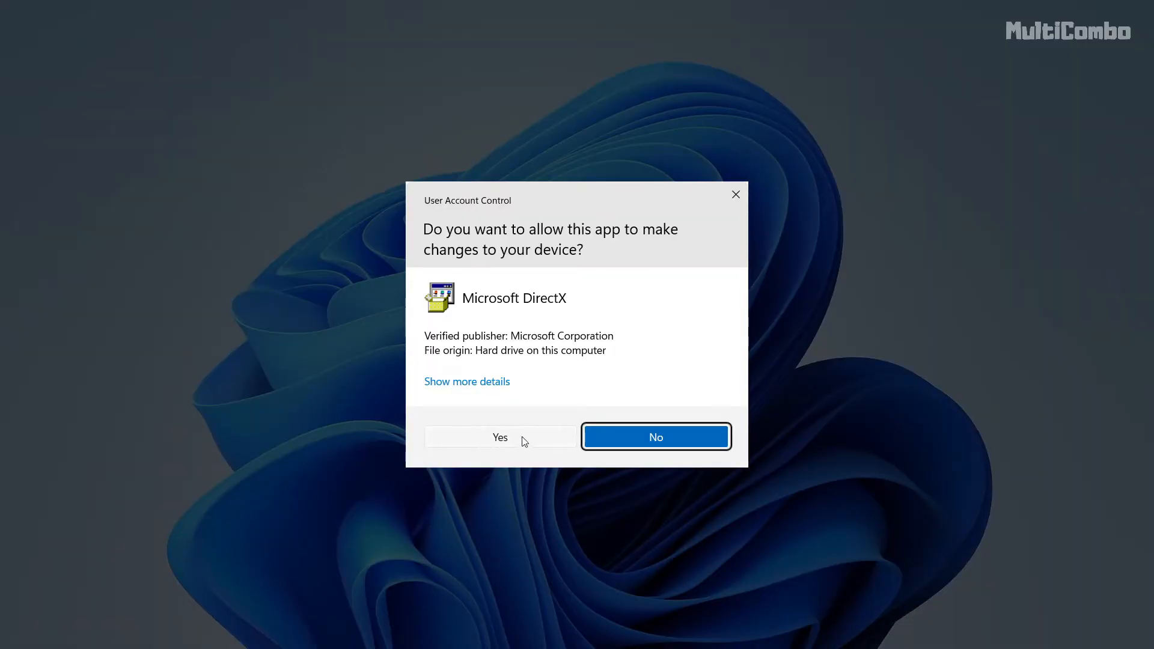
pyautogui.click(480, 446)
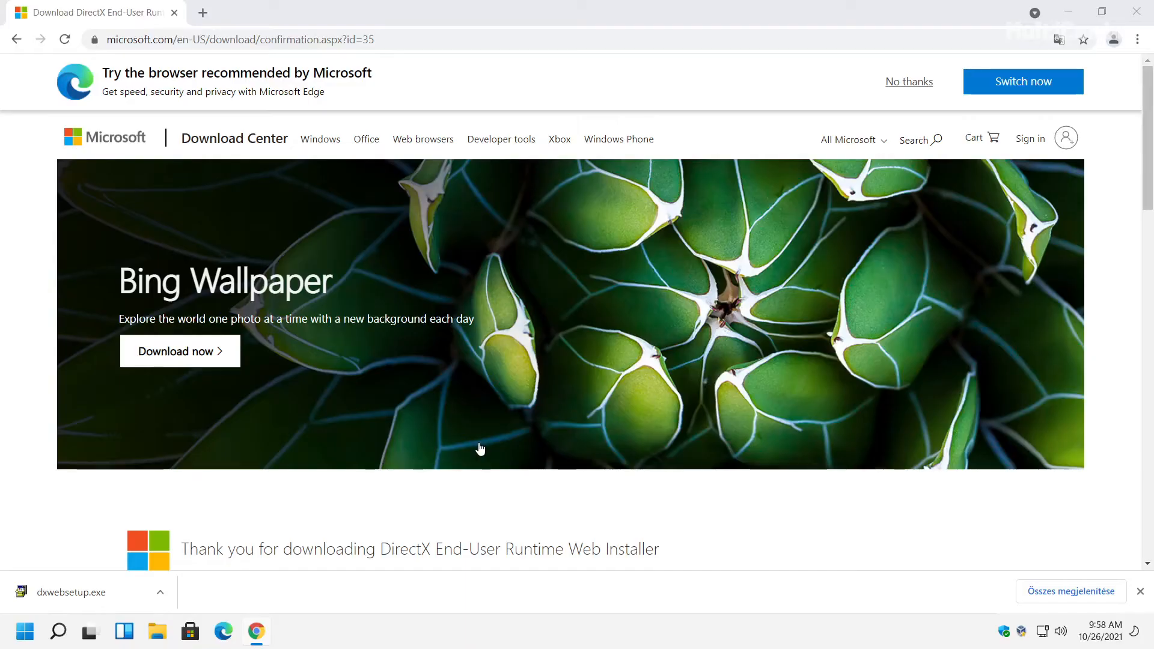
pyautogui.click(1069, 6)
pyautogui.moveTo(404, 111); pyautogui.dragTo(715, 184)
pyautogui.moveTo(765, 300); pyautogui.dragTo(766, 358)
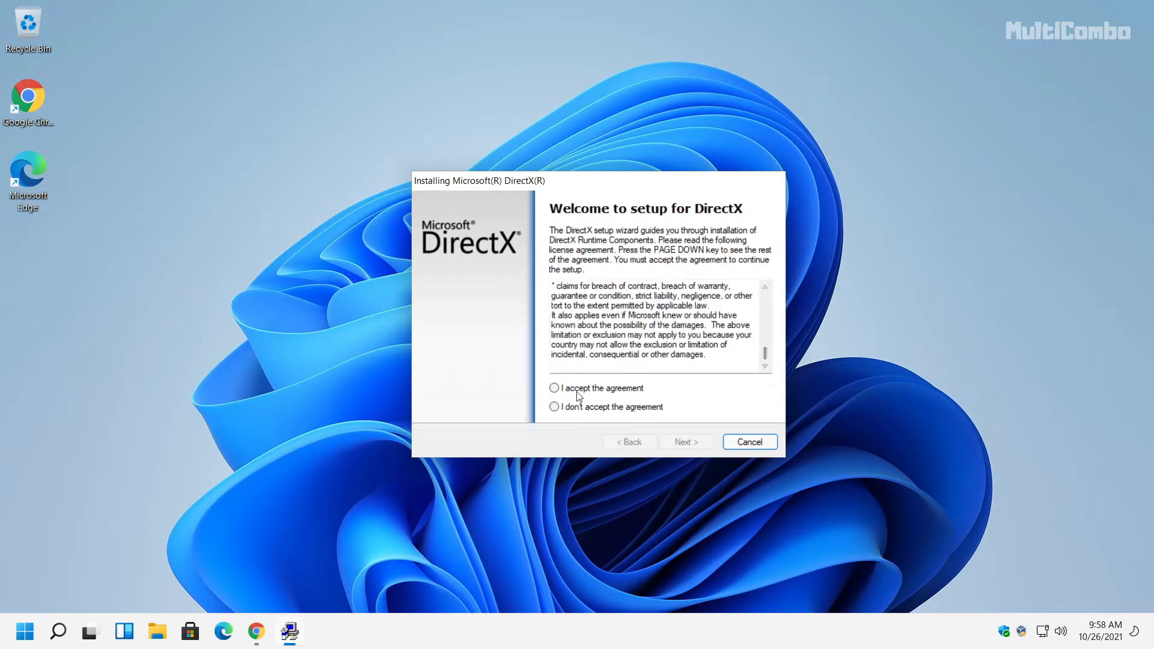
pyautogui.click(594, 390)
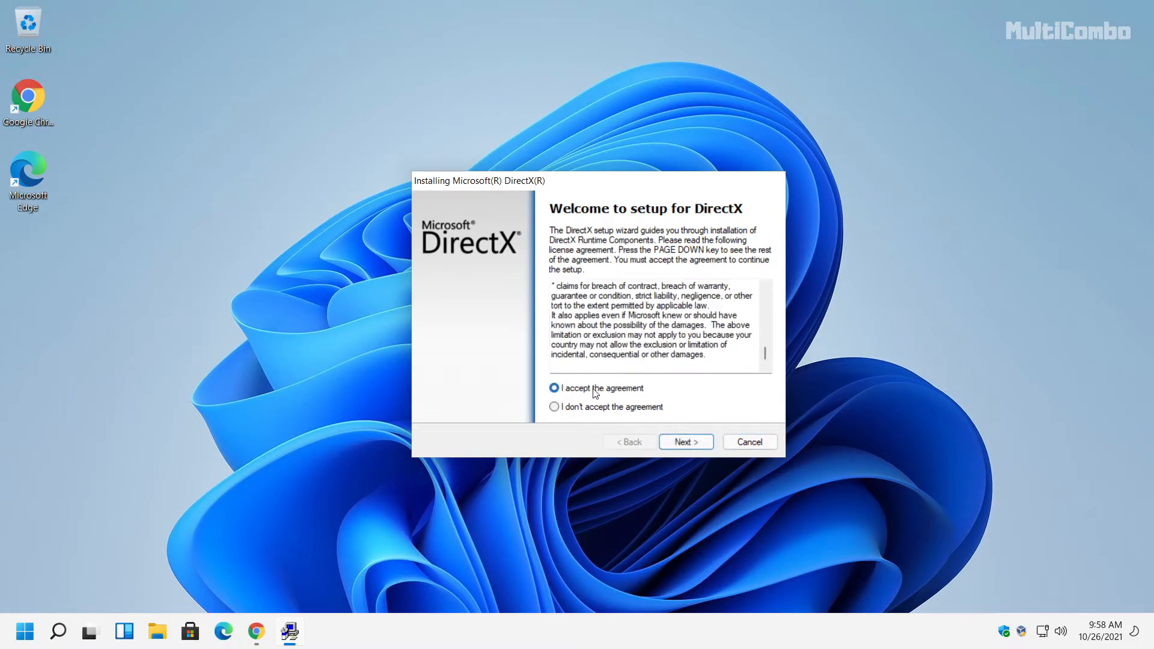
pyautogui.click(684, 443)
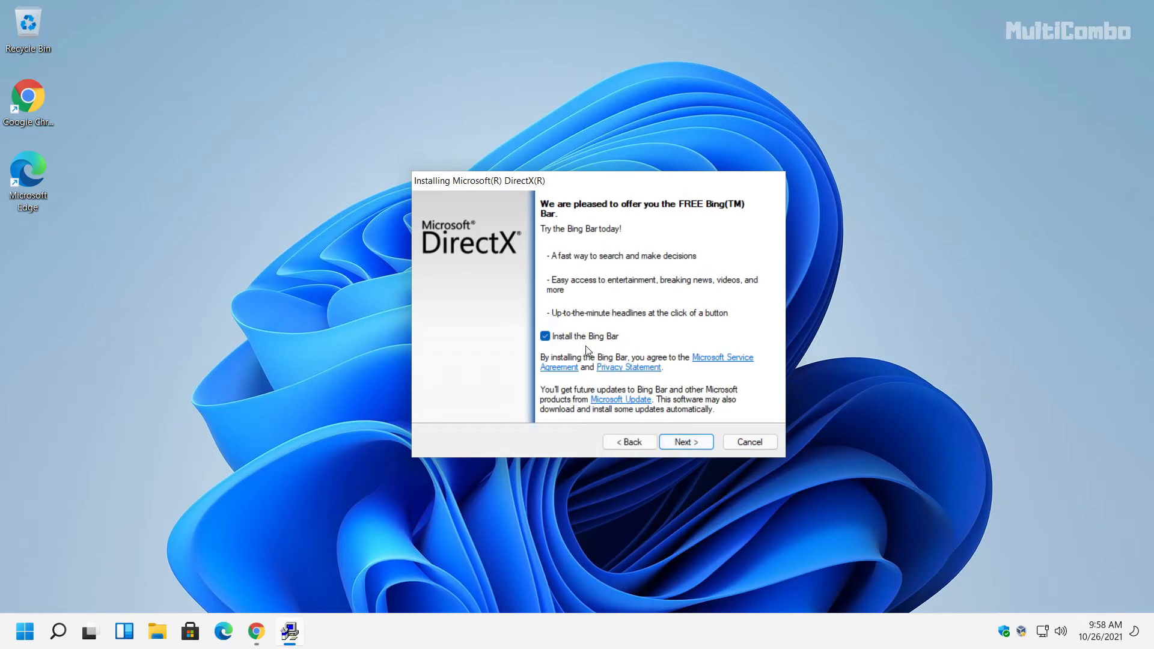
pyautogui.click(693, 443)
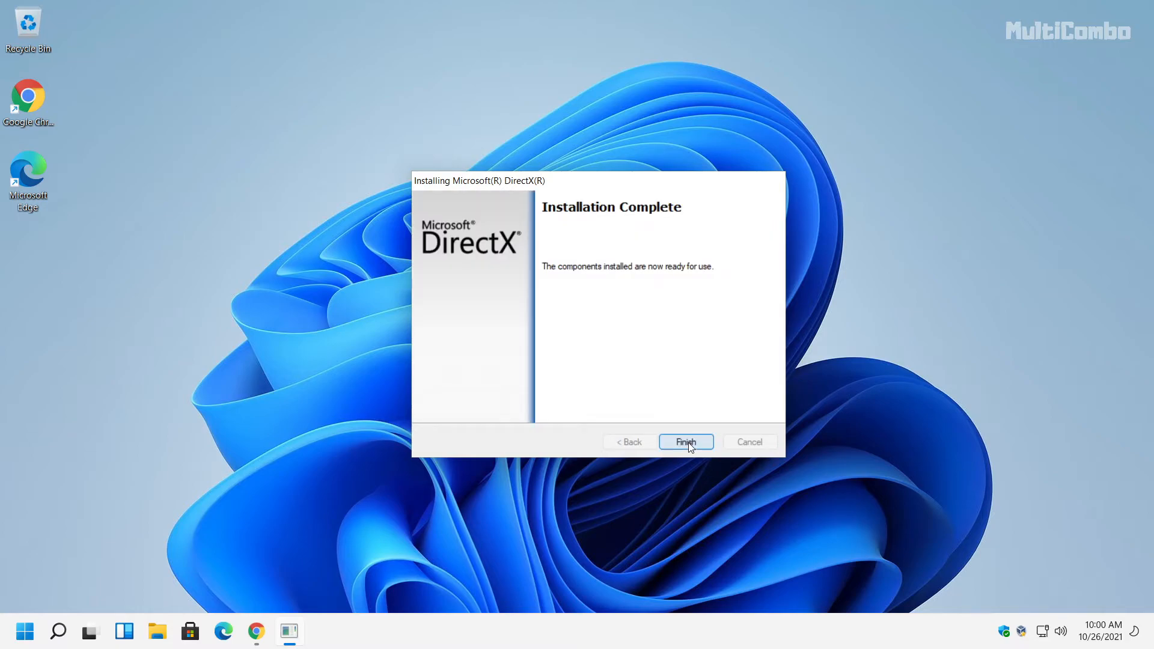
pyautogui.click(686, 443)
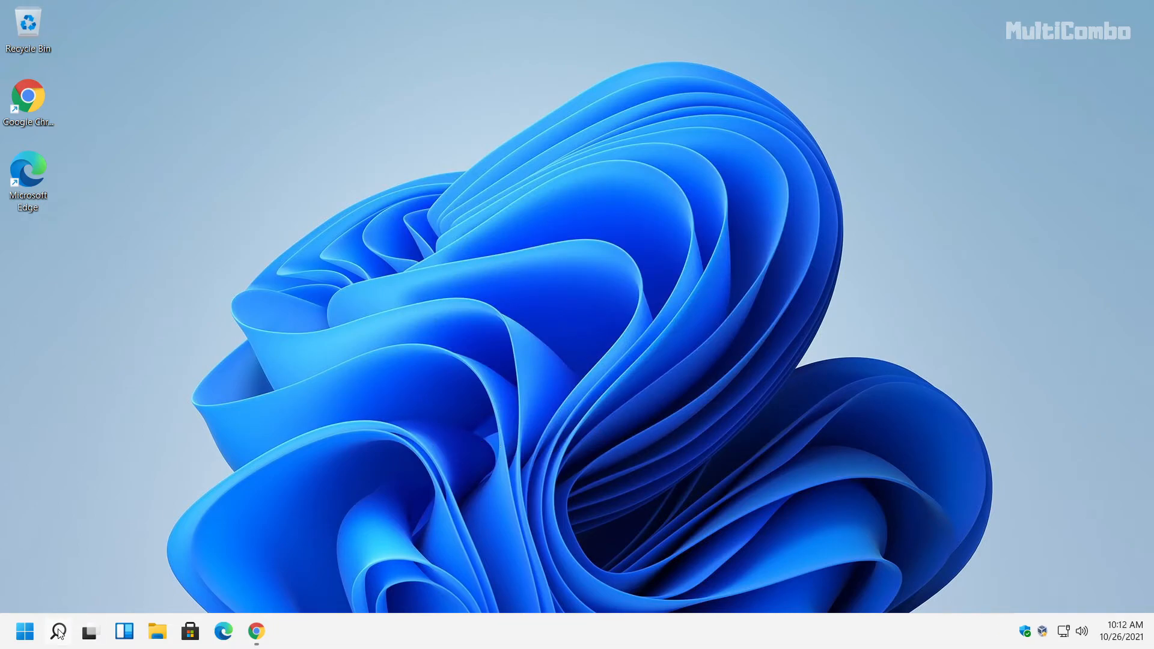
# Search Windows for "startup apps", turn off Microsoft Edge and Windows Security notification icon at startup, and close Settings.
pyautogui.click(58, 631)
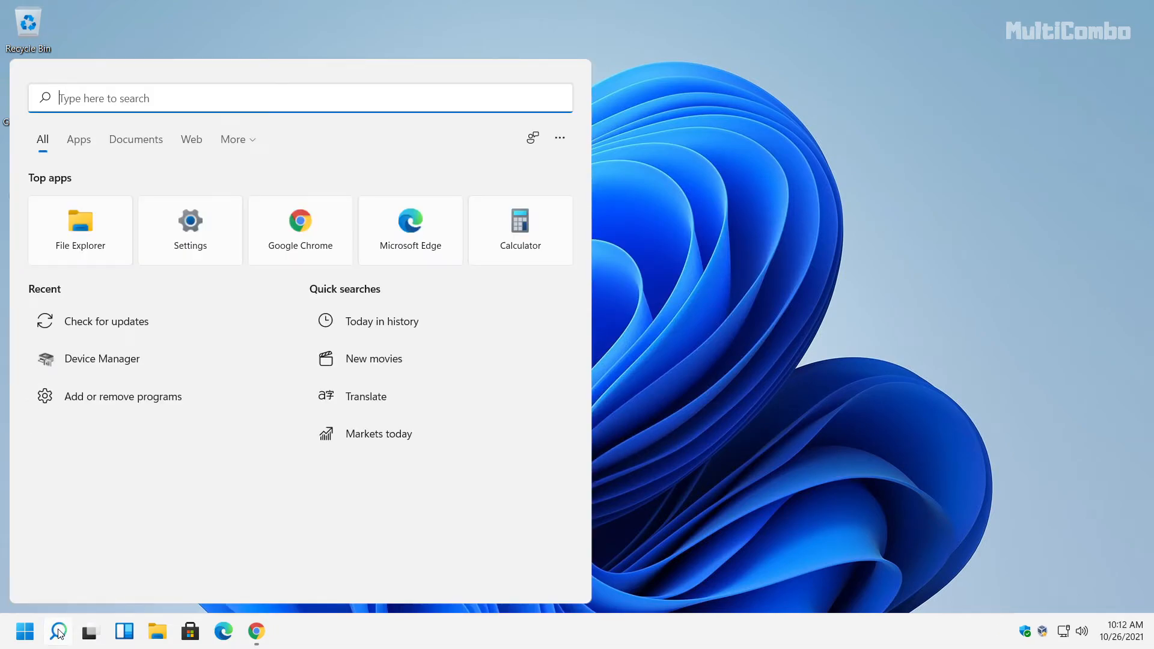
pyautogui.write('start')
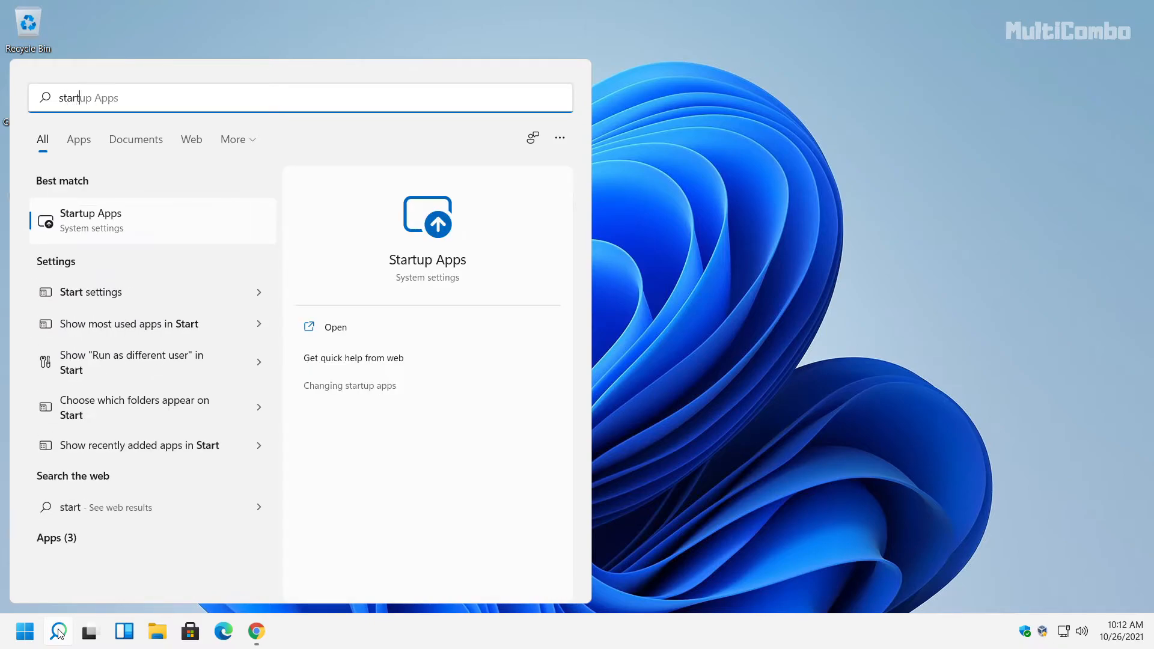
pyautogui.write('up apps')
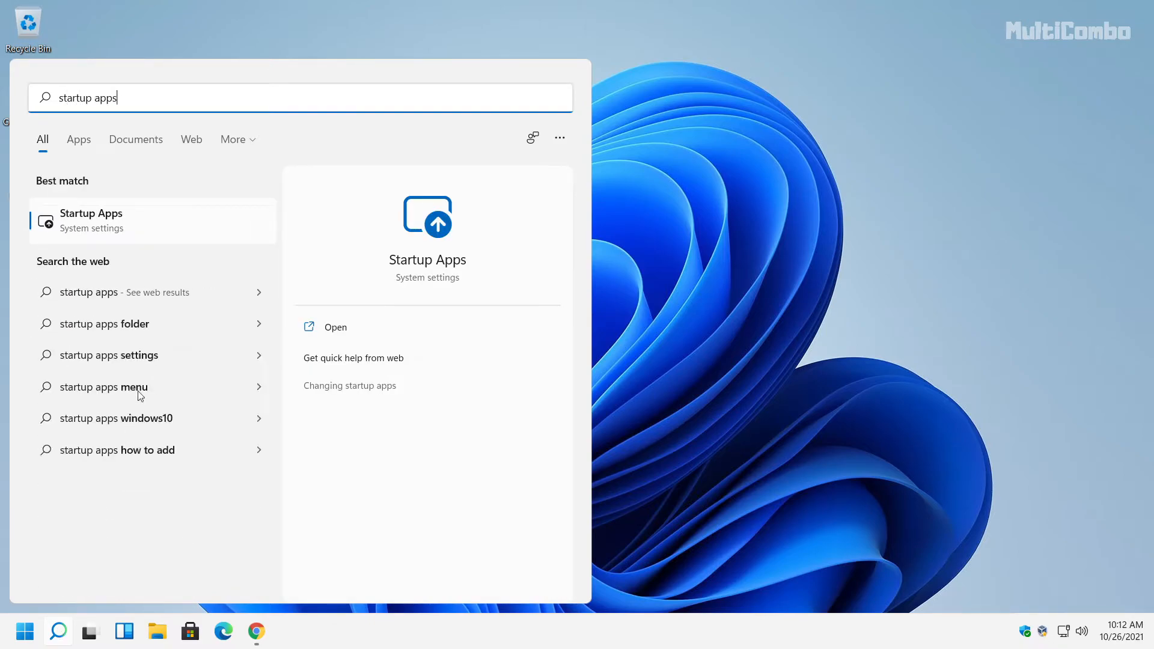
pyautogui.click(132, 223)
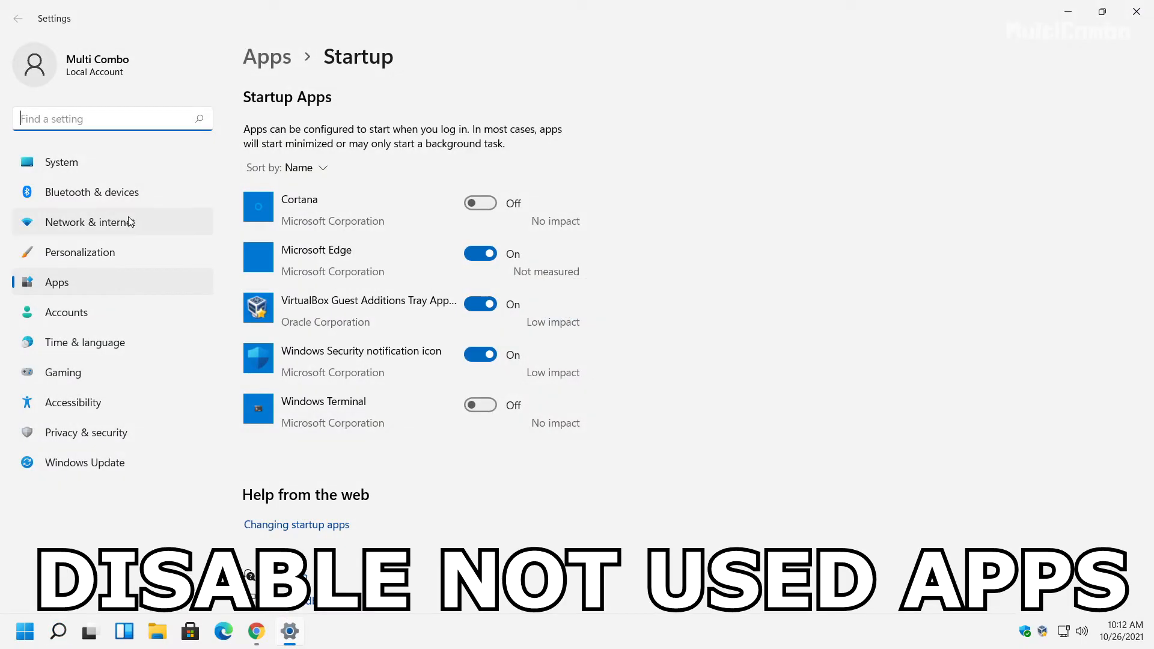
pyautogui.click(484, 254)
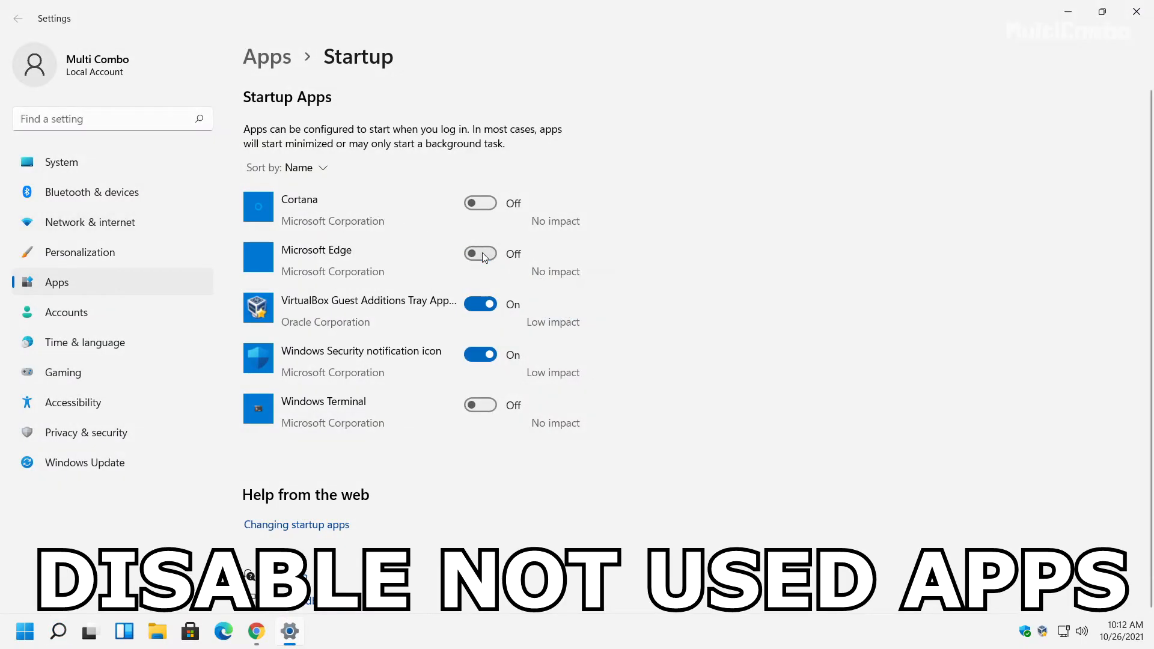
pyautogui.click(476, 355)
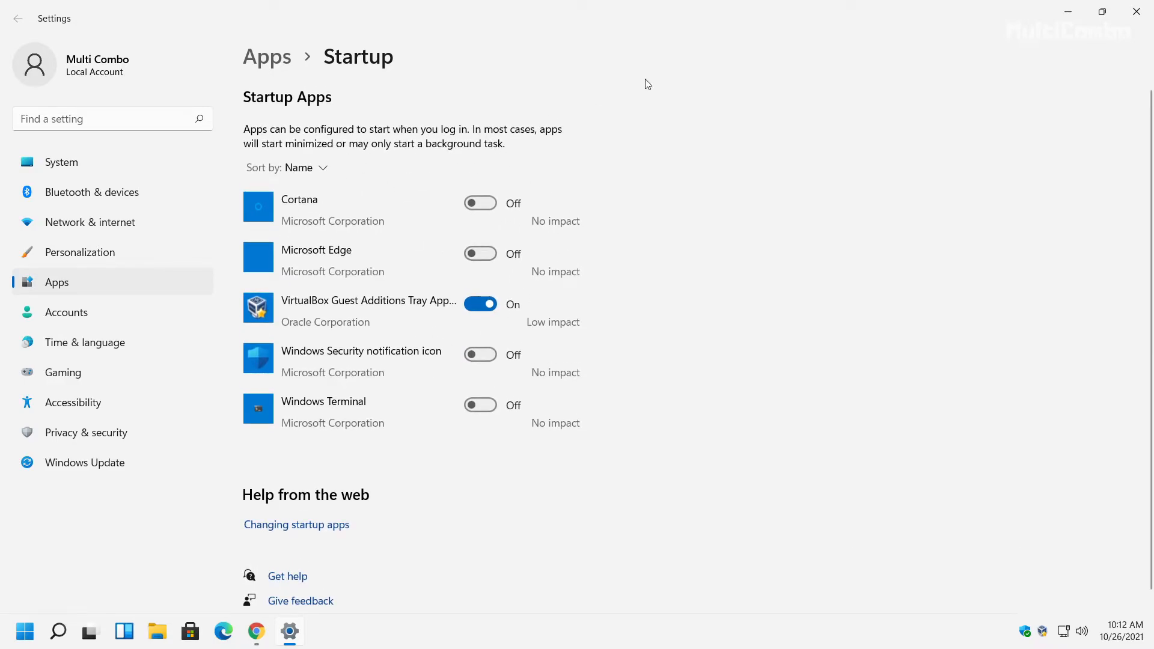
pyautogui.click(1129, 18)
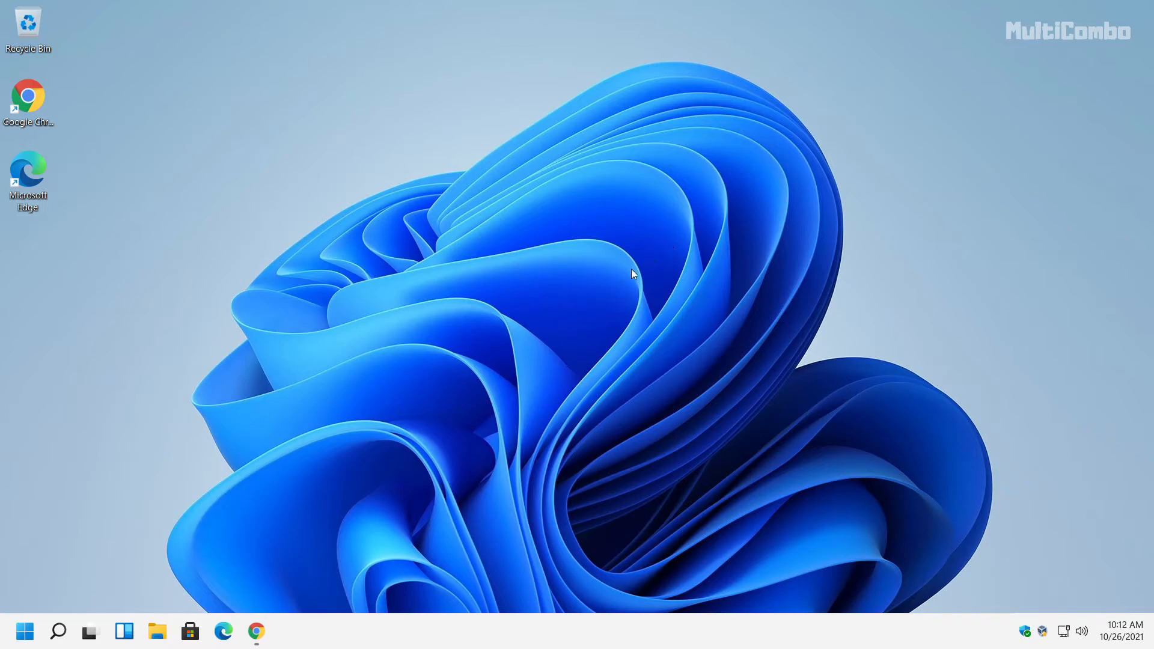
# Search Windows for "virus", open Virus & threat protection, and run a quick scan.
pyautogui.click(58, 631)
pyautogui.write('virus')
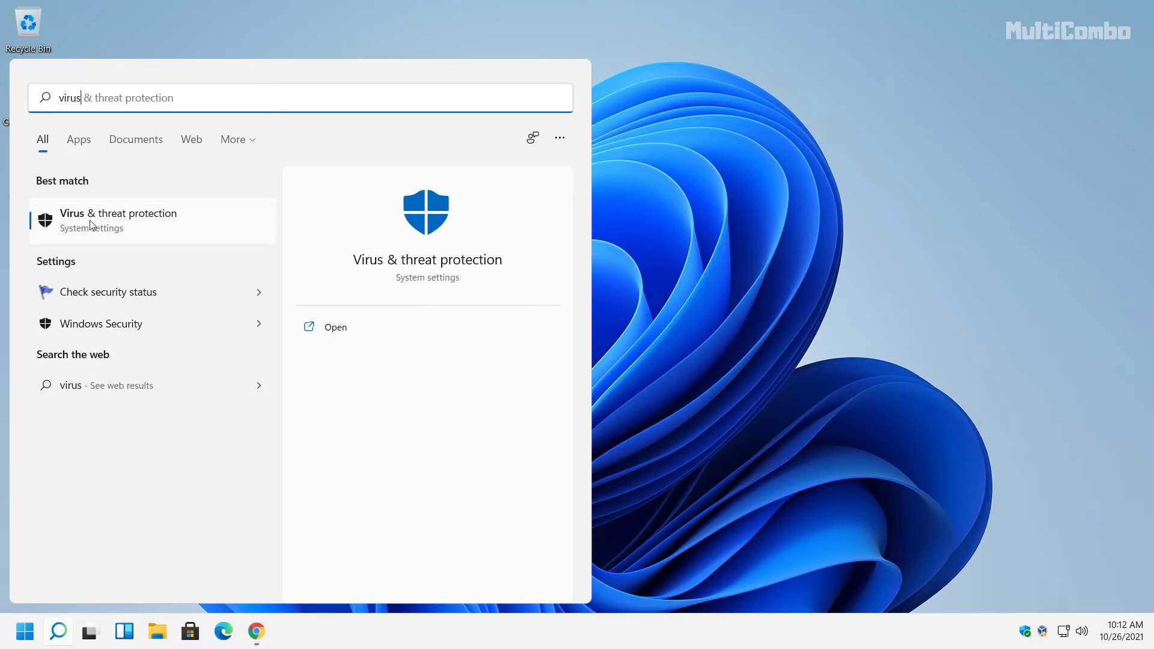
pyautogui.click(140, 225)
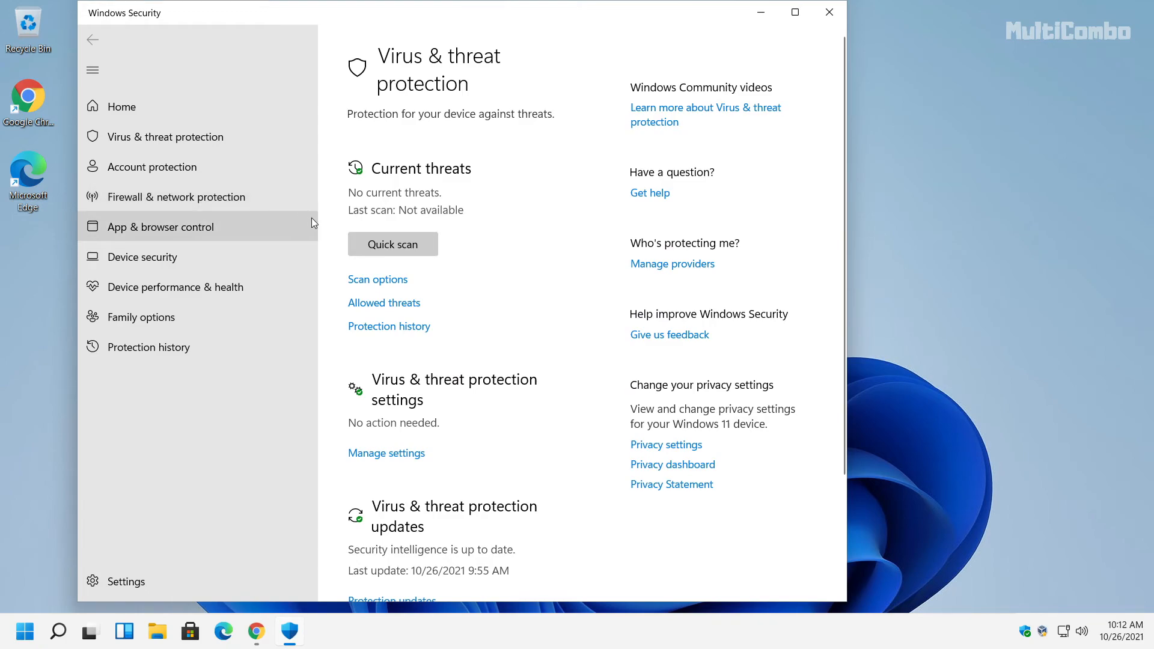
pyautogui.click(387, 251)
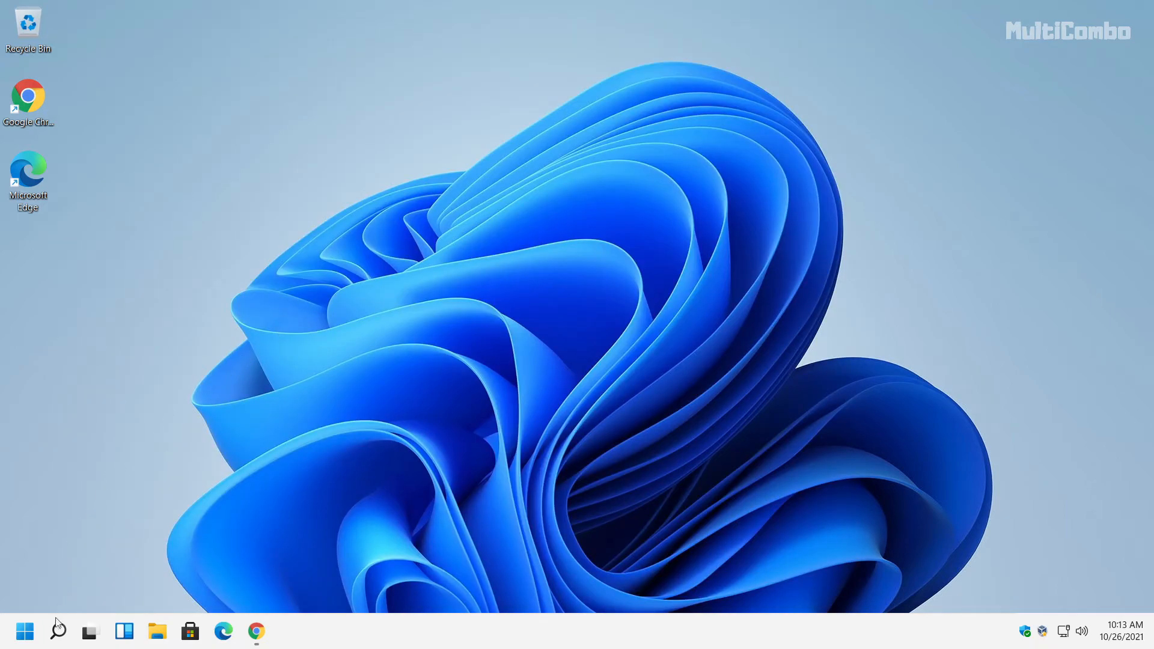
# Search Windows for "edit power plan" and open the Balanced plan's advanced power settings, moving the dialog towards the middle of the screen.
pyautogui.click(57, 630)
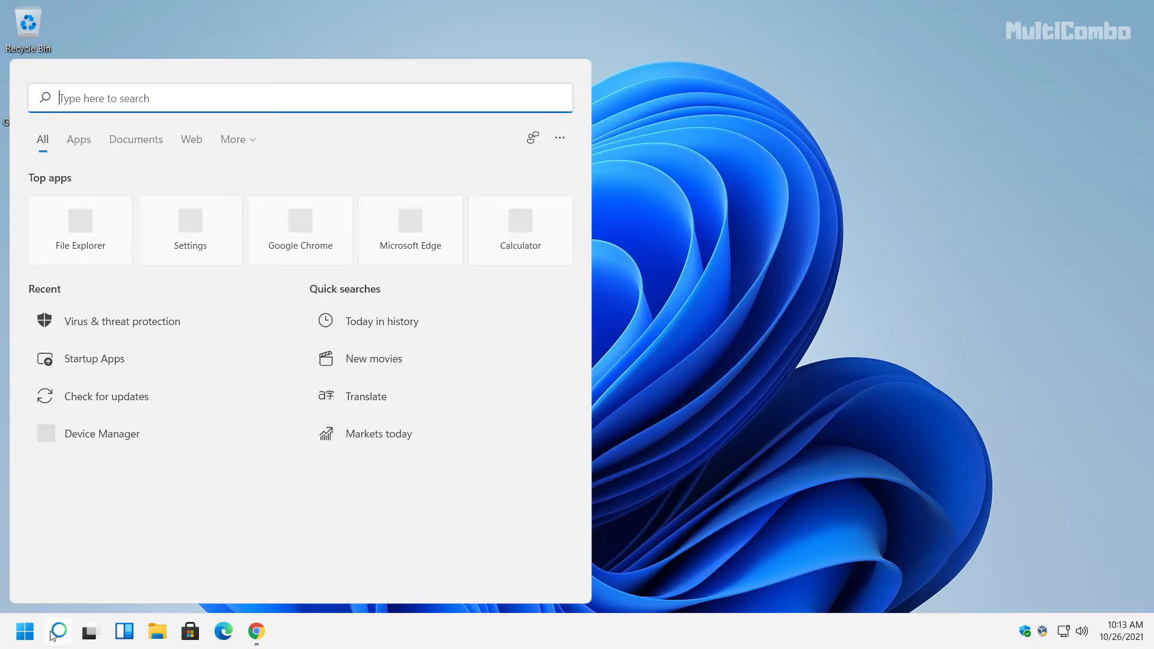
pyautogui.write('edit ')
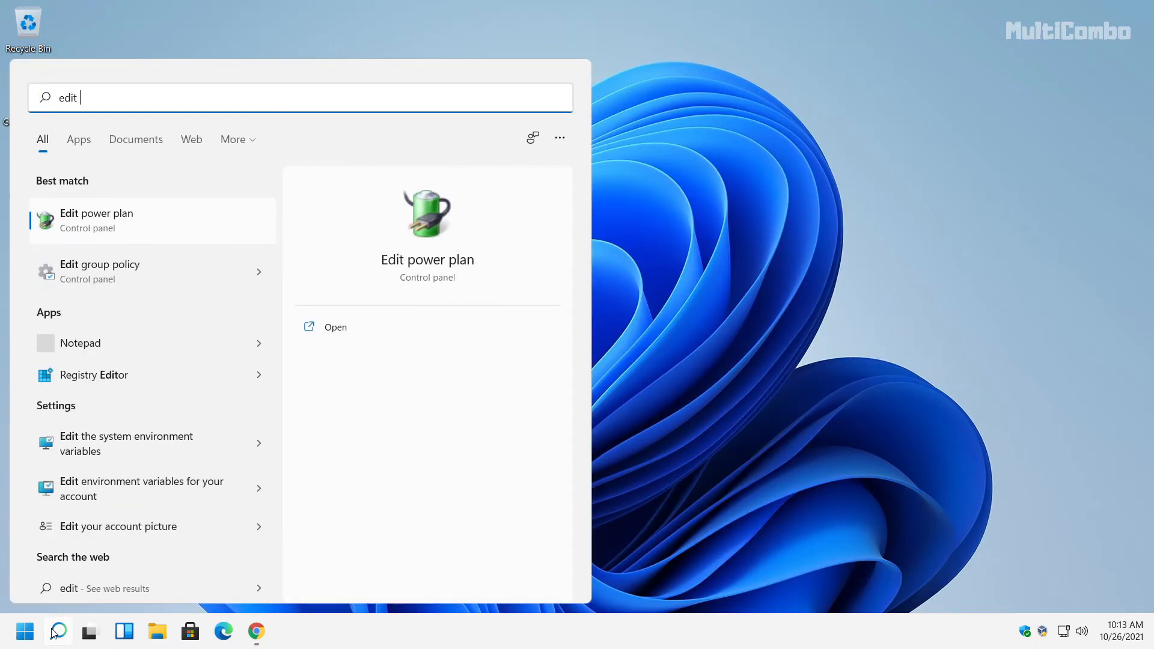
pyautogui.write('power plan')
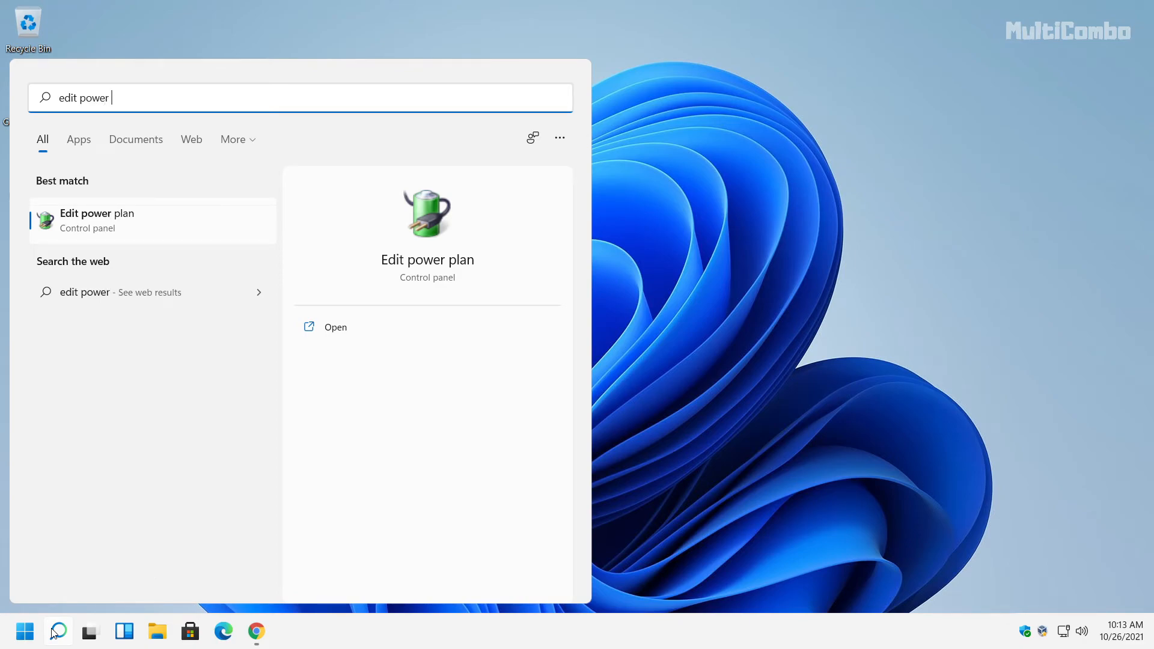
pyautogui.click(133, 213)
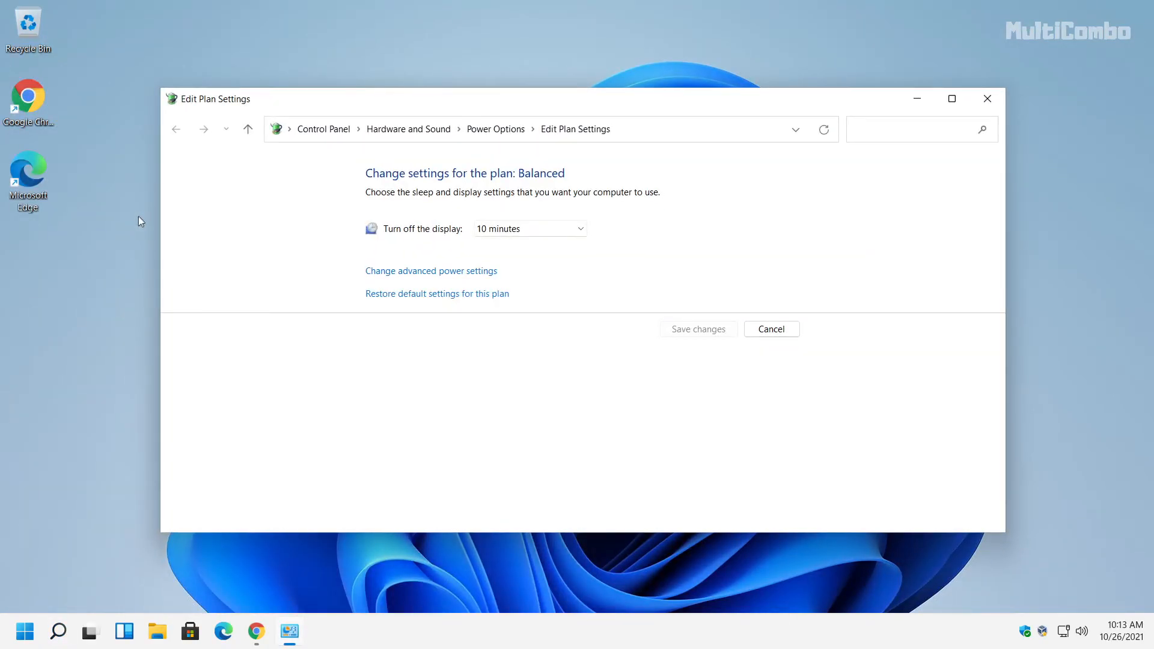
pyautogui.click(422, 275)
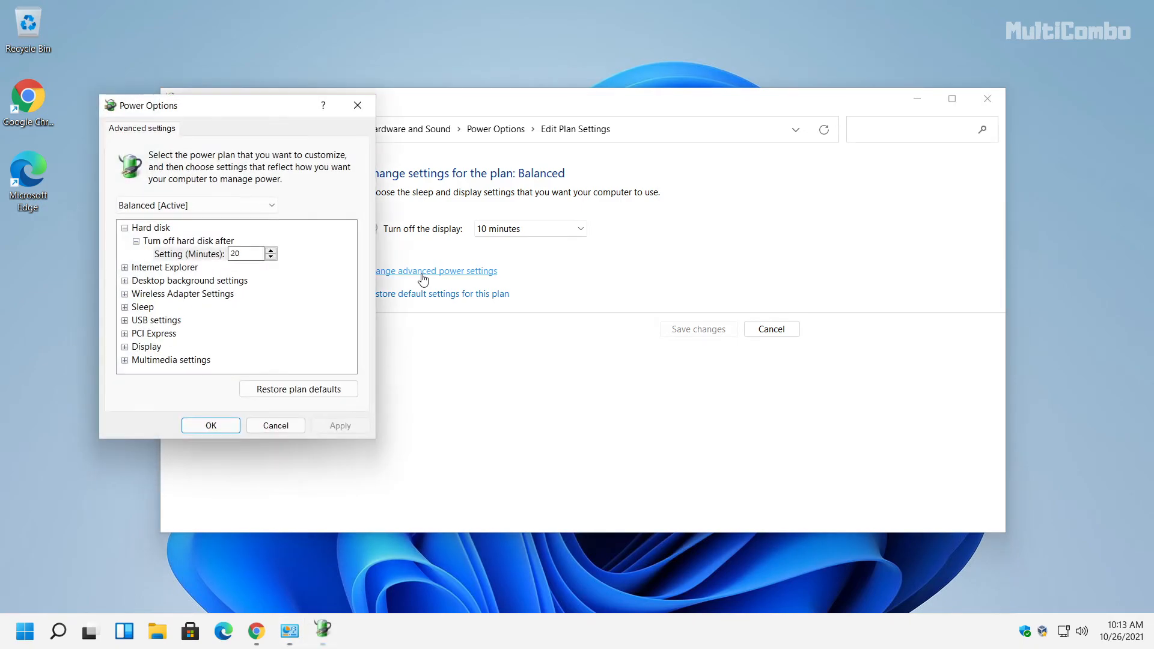
pyautogui.moveTo(229, 112); pyautogui.dragTo(548, 141)
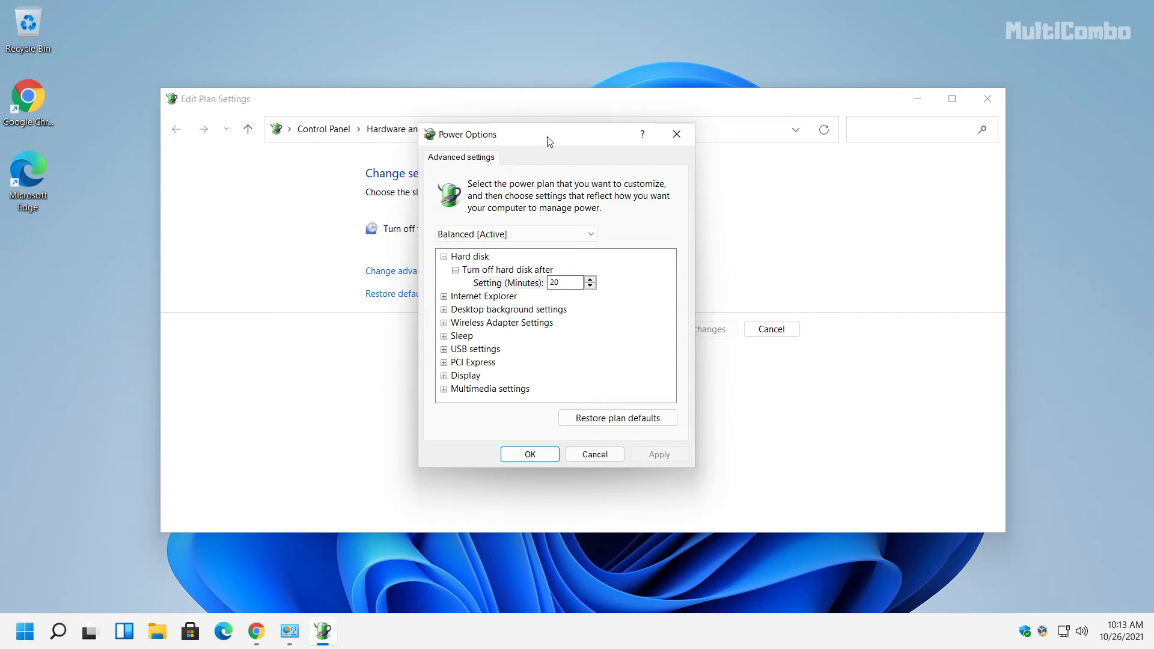
# Set PCI Express Link State Power Management to Off, apply and confirm the change, and close Edit Plan Settings.
pyautogui.click(472, 362)
pyautogui.click(444, 363)
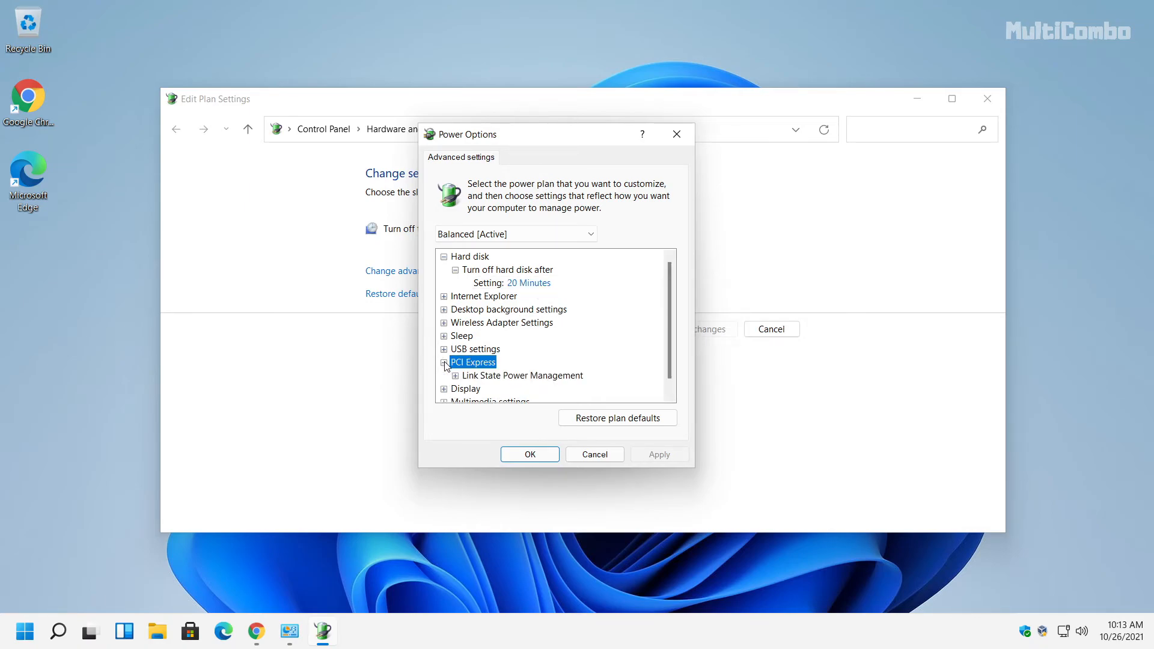
pyautogui.click(464, 376)
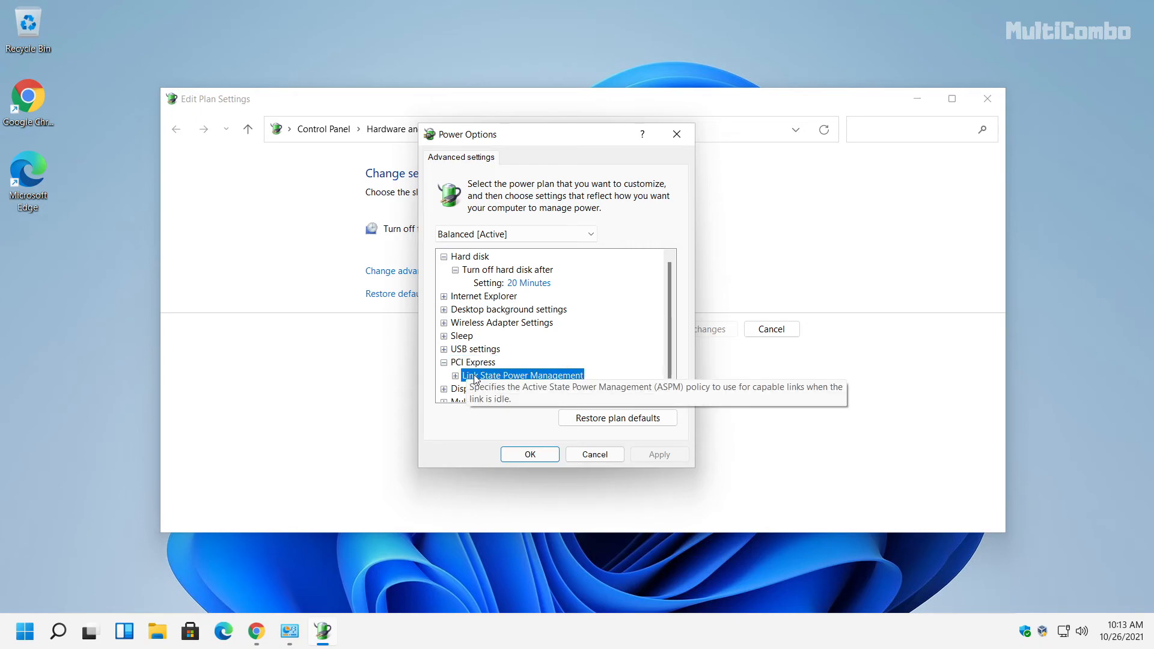
pyautogui.click(454, 376)
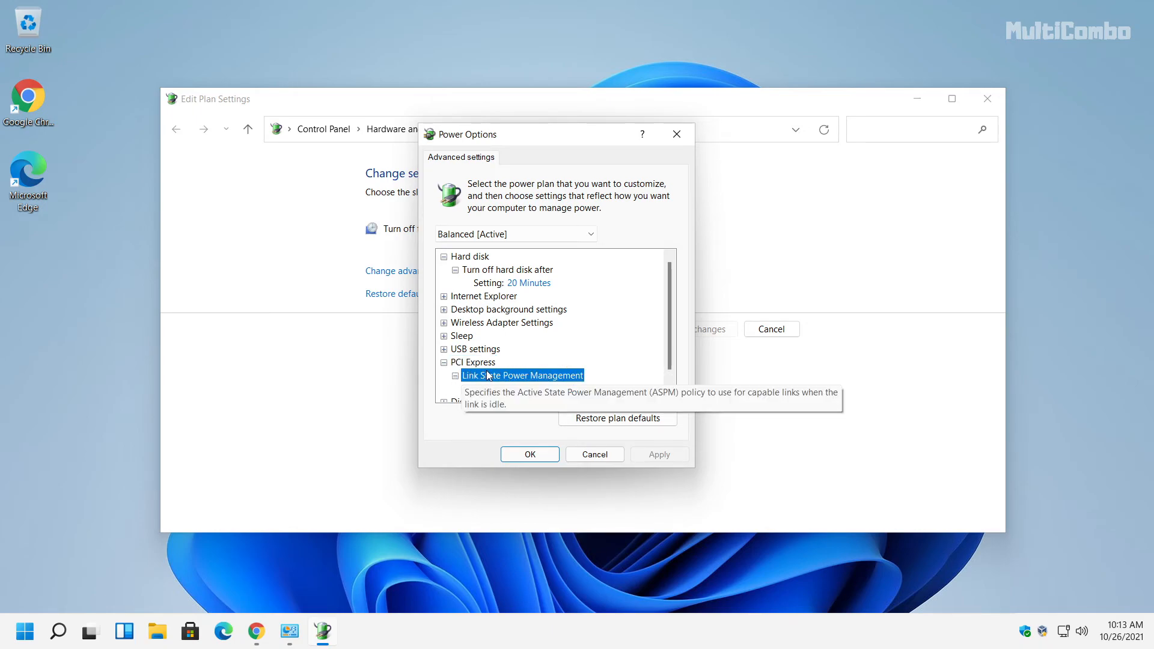
pyautogui.click(491, 392)
pyautogui.click(535, 391)
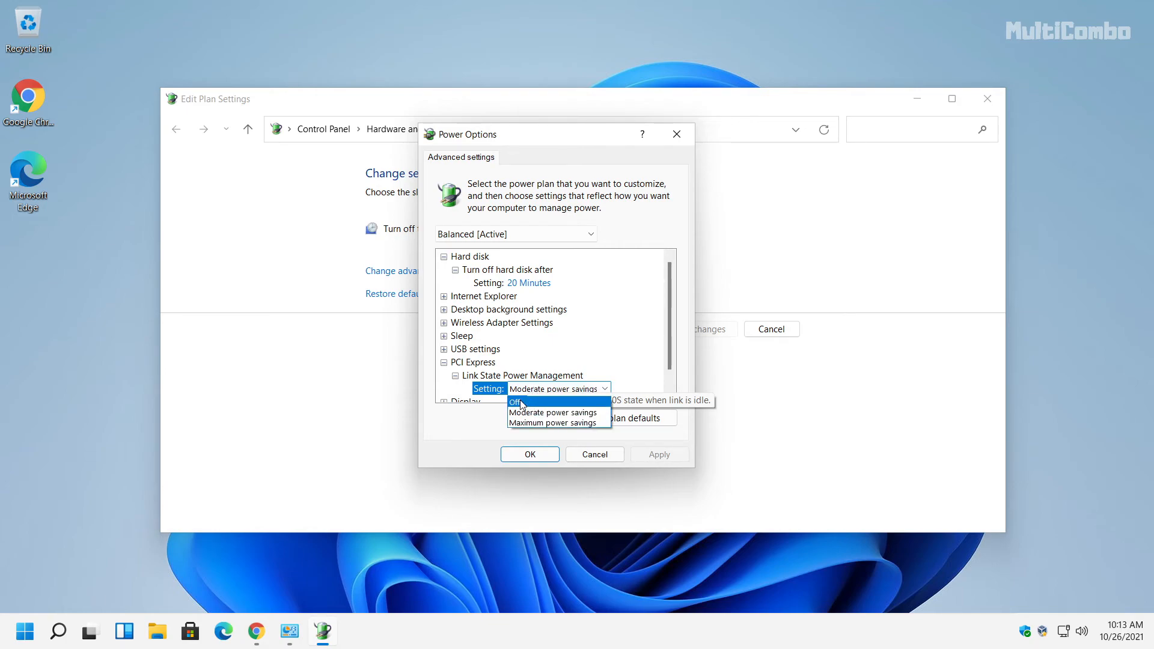
pyautogui.click(520, 403)
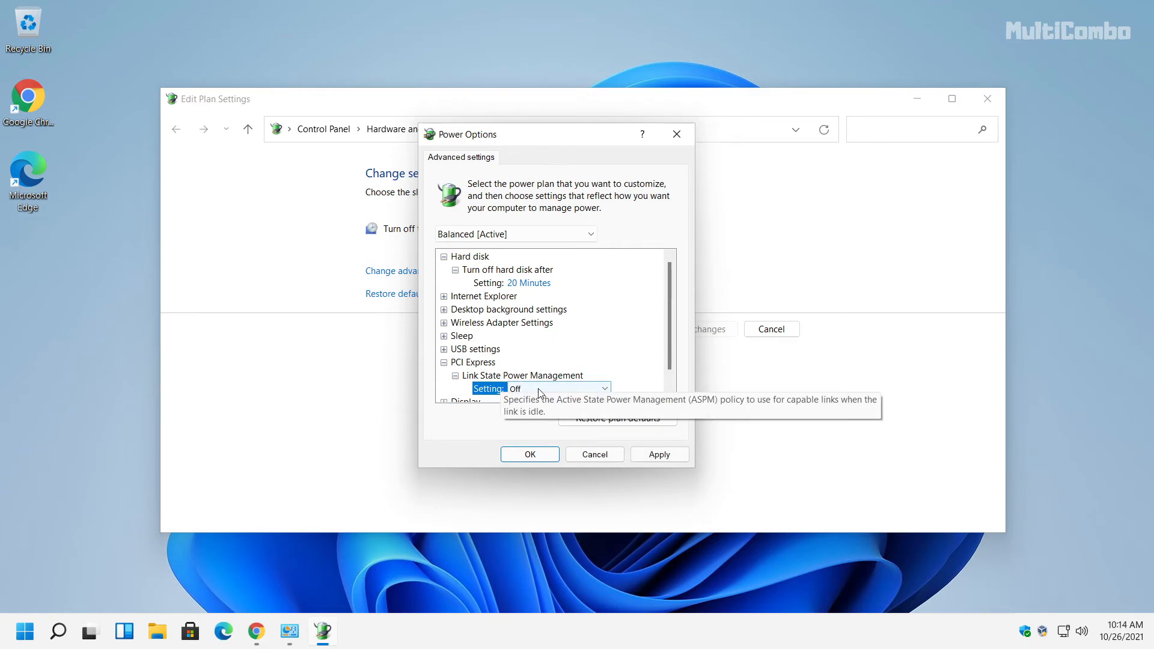
pyautogui.click(661, 455)
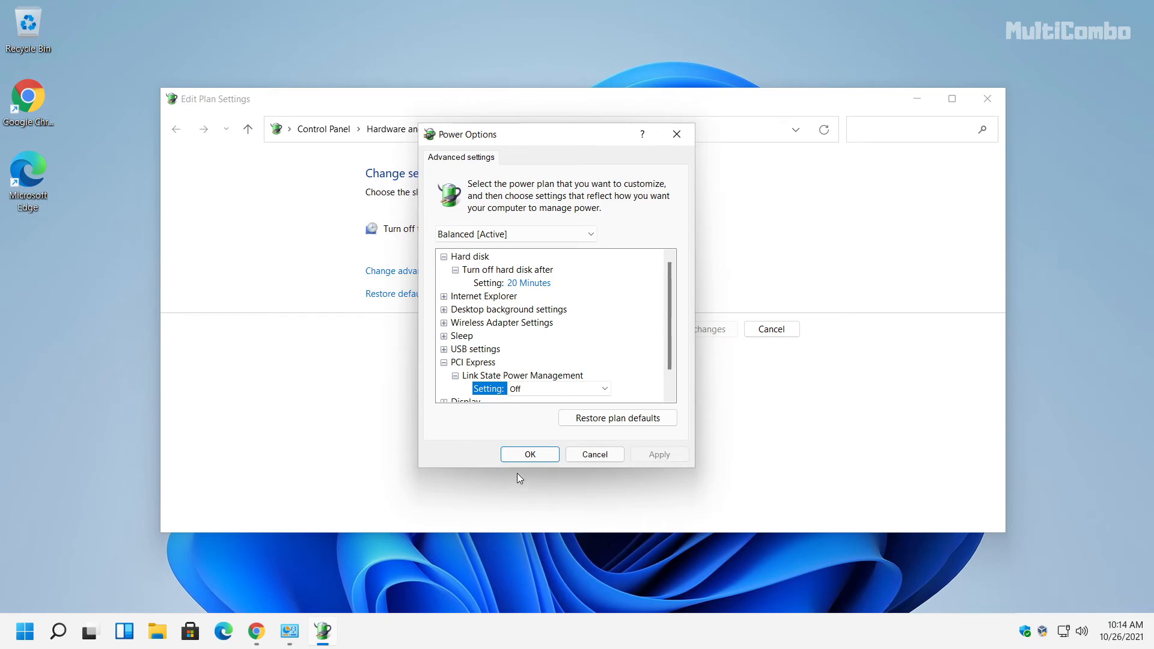
pyautogui.click(529, 455)
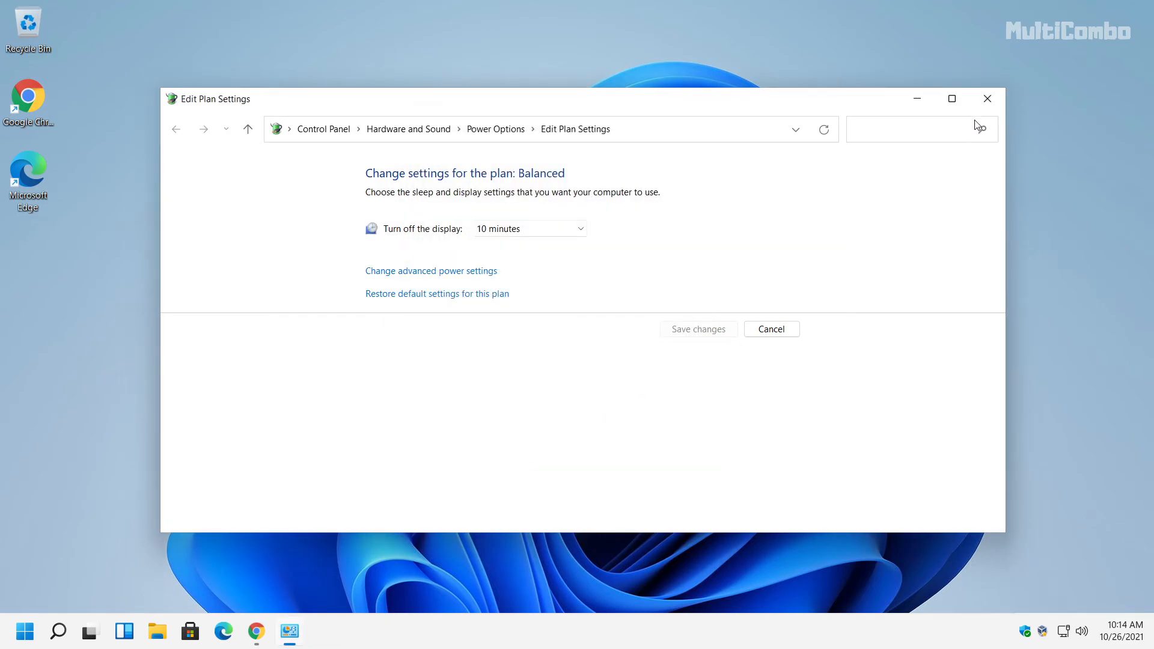
pyautogui.click(987, 100)
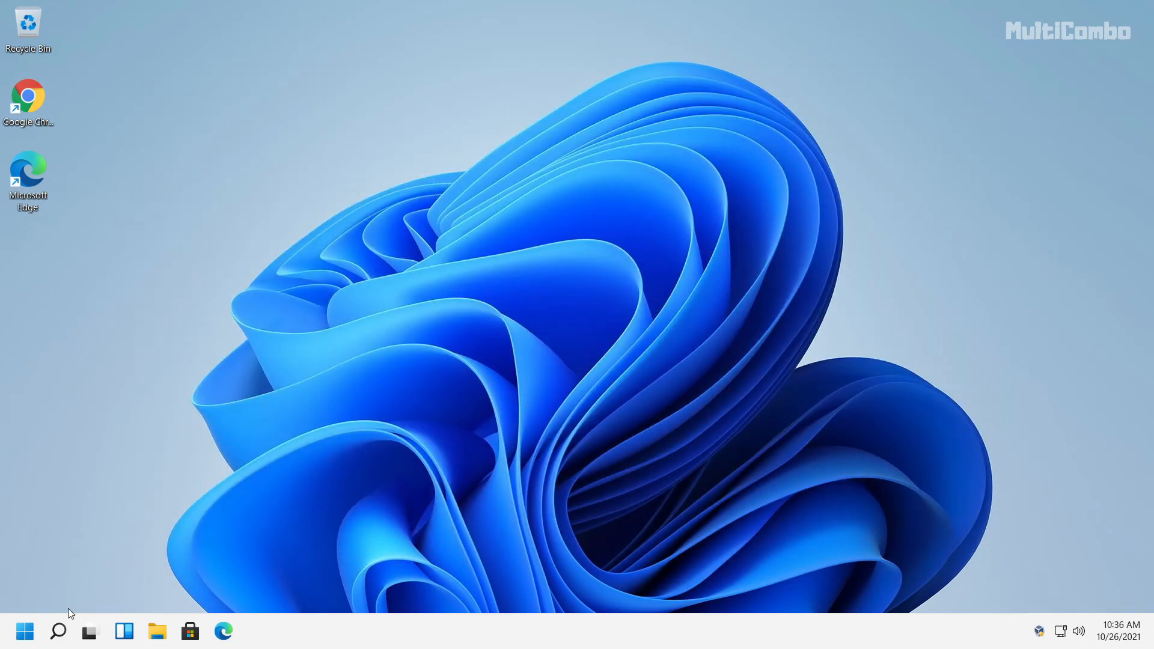
# Restart the computer.
pyautogui.click(25, 636)
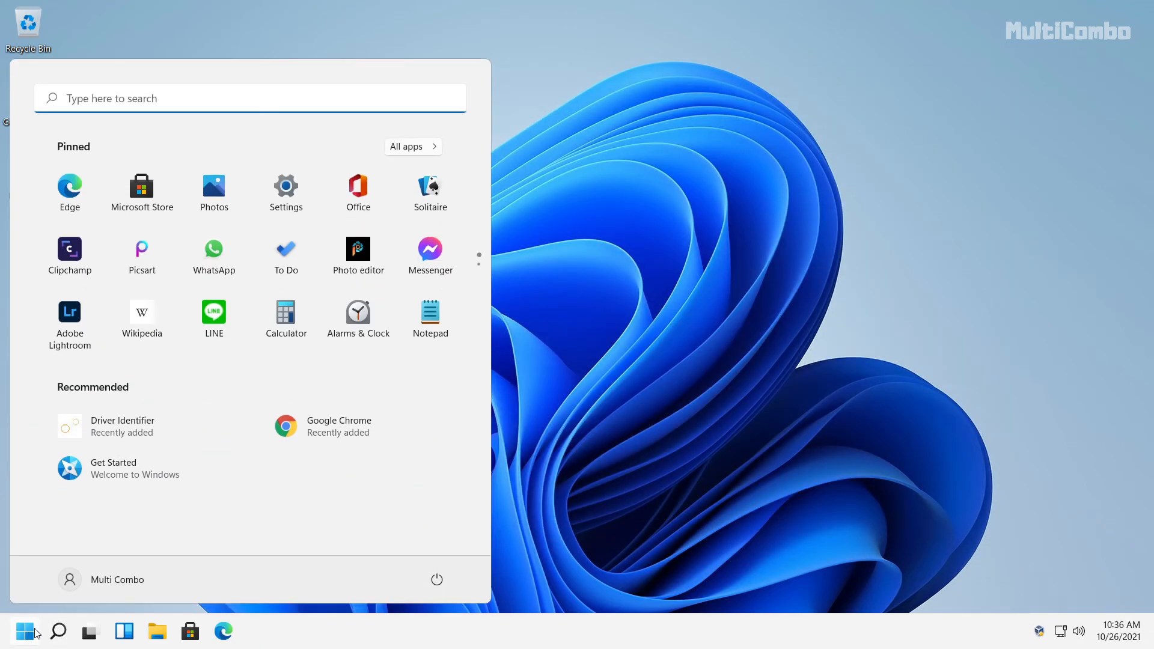
pyautogui.click(437, 580)
pyautogui.click(437, 581)
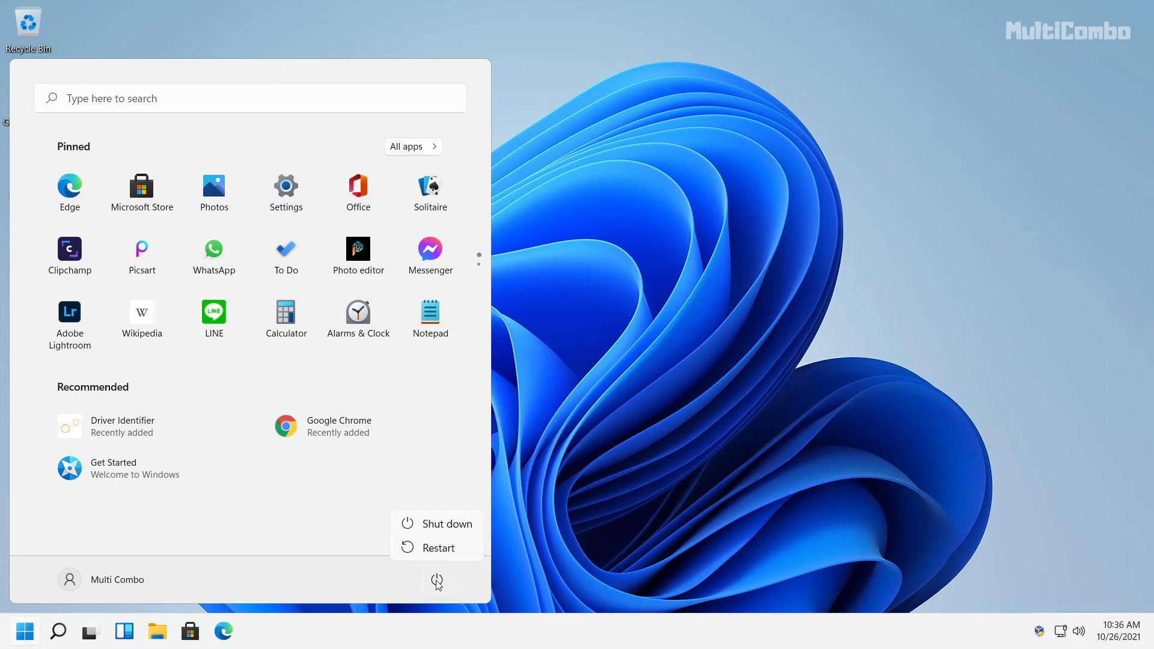
pyautogui.click(430, 548)
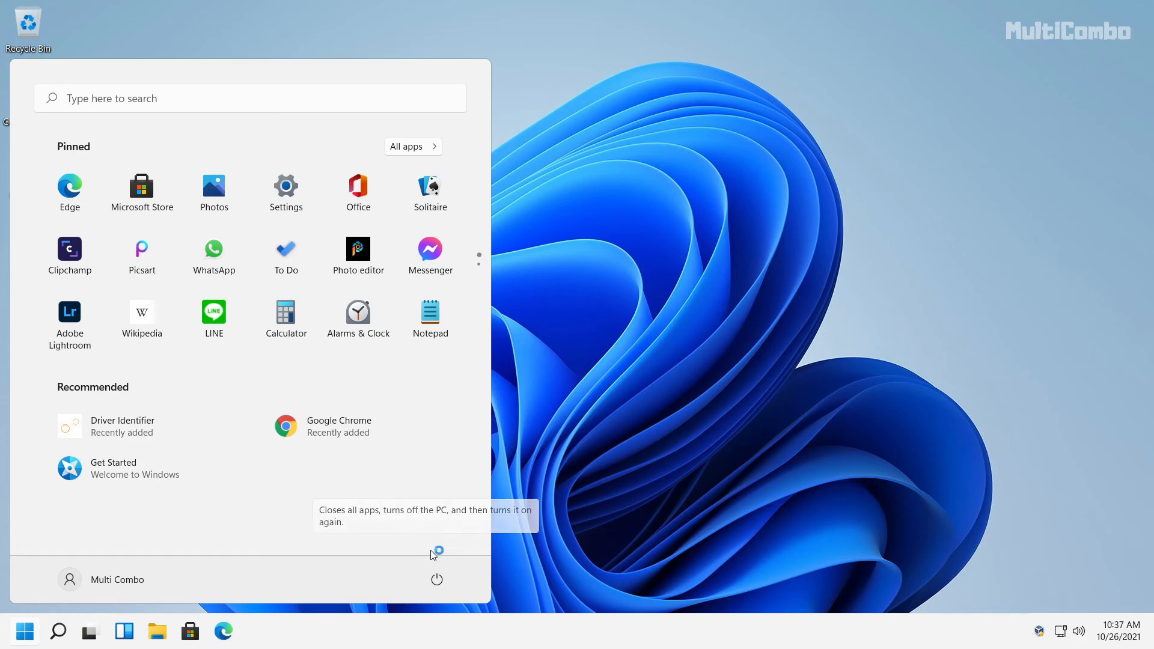